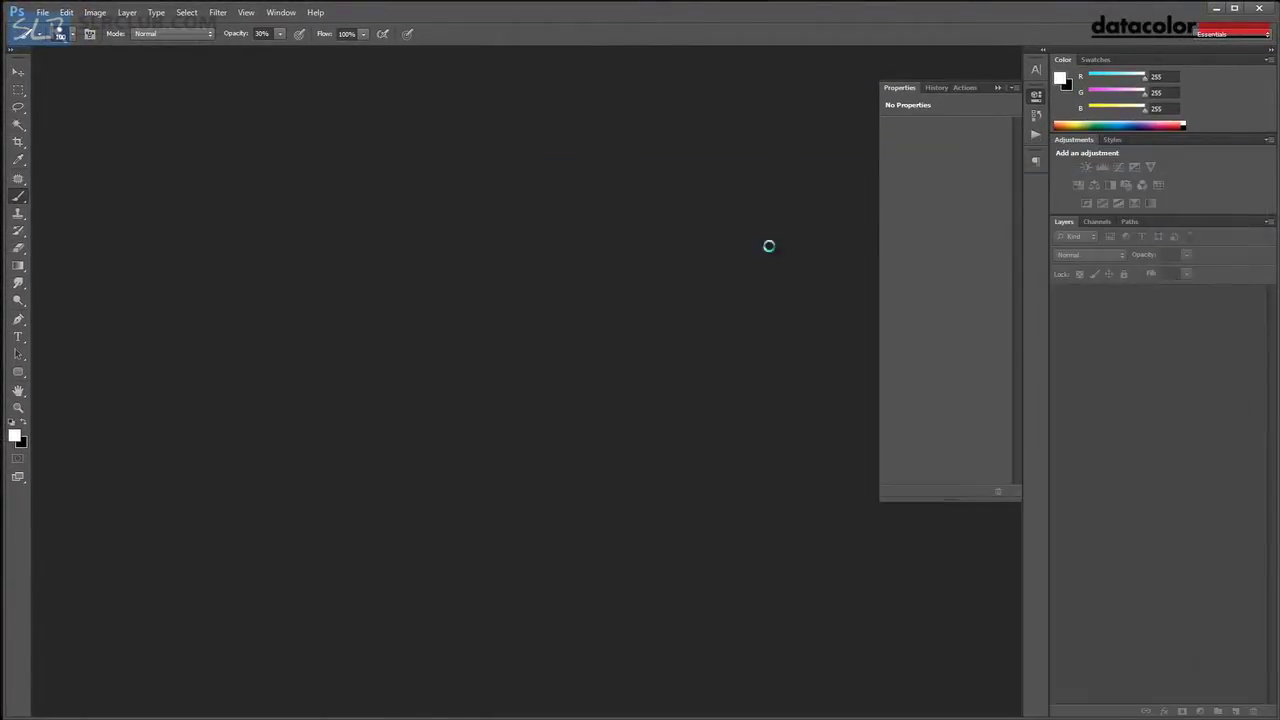
# - Create a new greyscale document and paint overlapping black brush marks at 30% opacity on the white background
pyautogui.hotkey('ctrl', 'n')
pyautogui.press('Return')
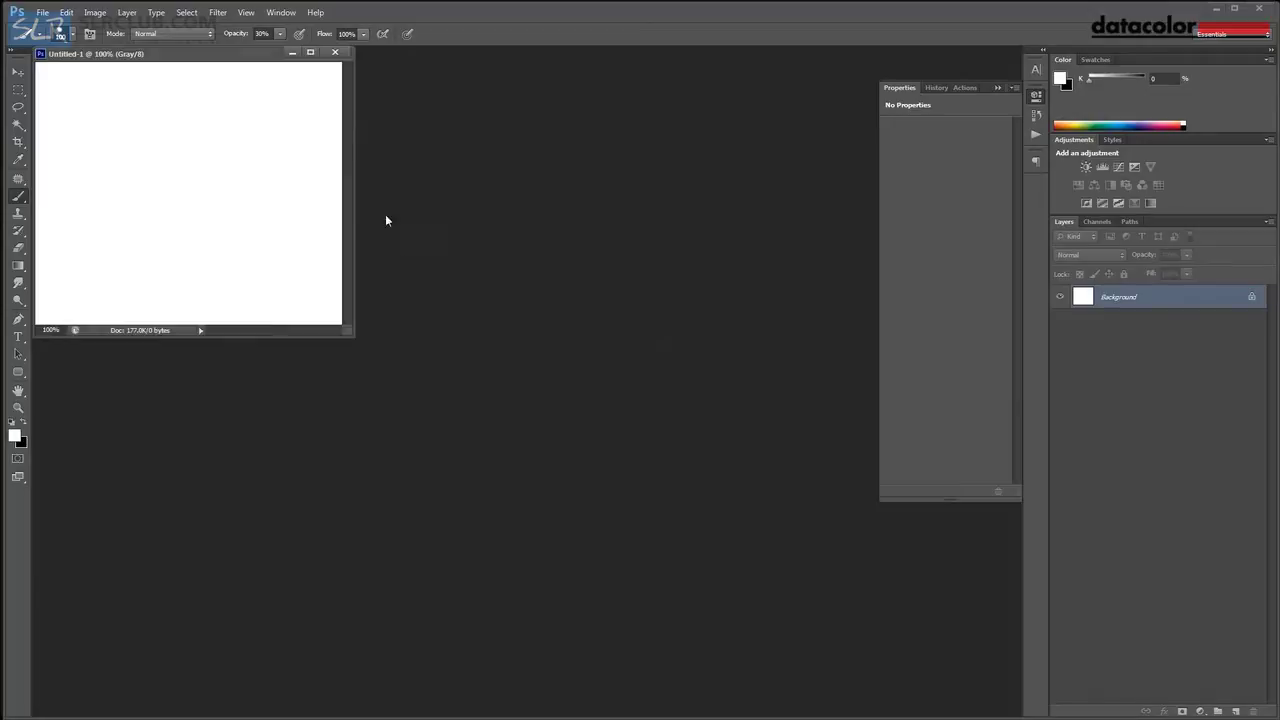
pyautogui.press('x')
pyautogui.moveTo(214, 137)
pyautogui.mouseDown()
pyautogui.moveTo(161, 147)
pyautogui.moveTo(143, 180)
pyautogui.mouseUp()
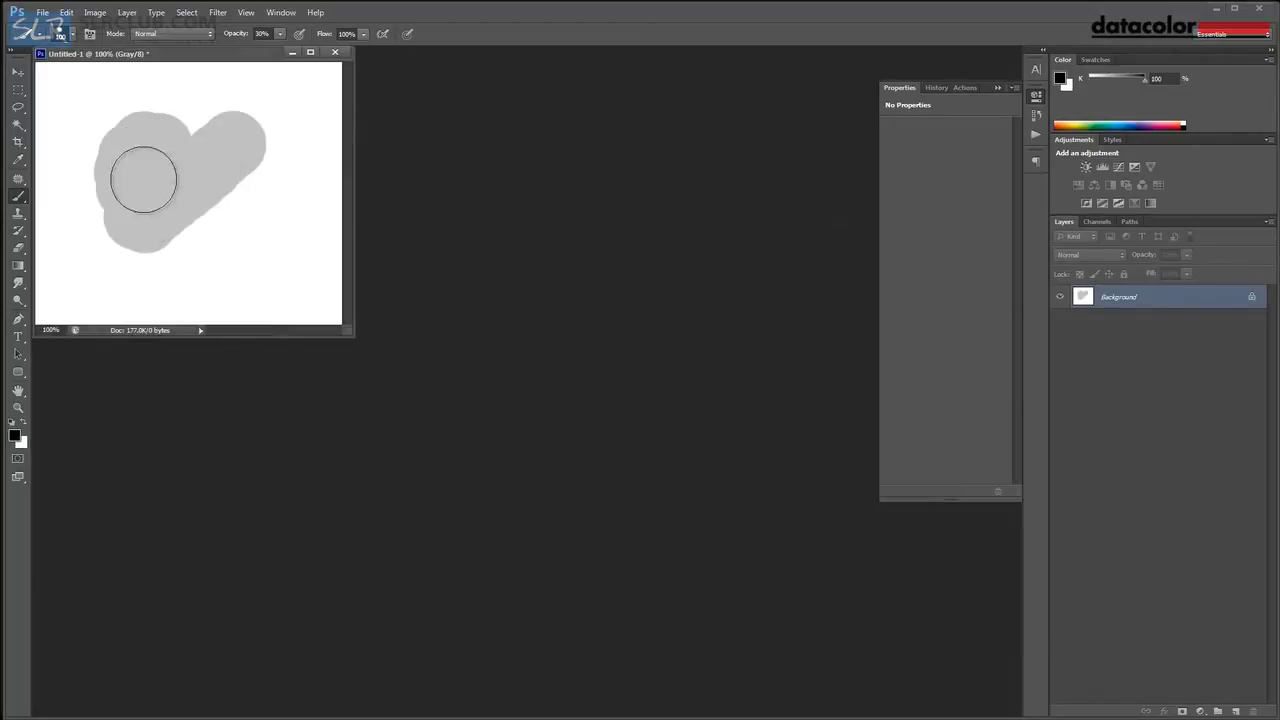
pyautogui.click(206, 203)
pyautogui.click(247, 218)
# - Try raising the Levels black input point to 87, return it to 0, and cancel the adjustment
pyautogui.press('i')
pyautogui.hotkey('ctrl', 'l')
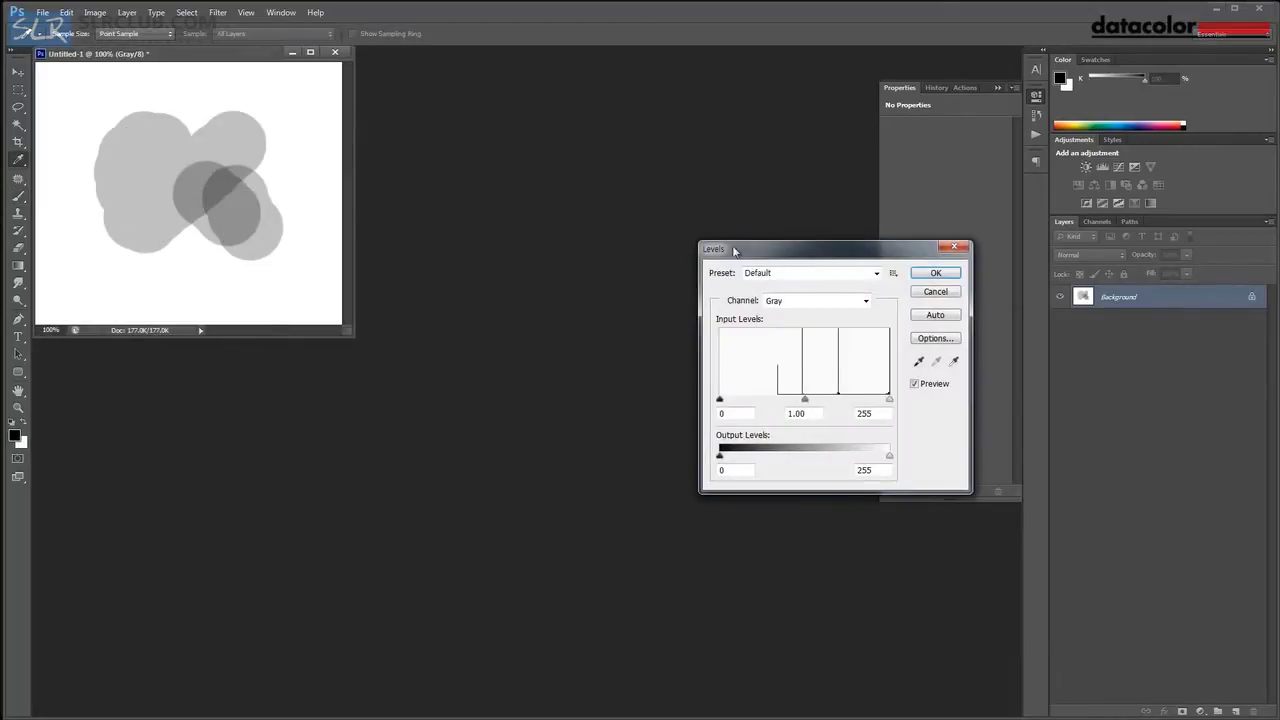
pyautogui.moveTo(734, 250); pyautogui.dragTo(424, 113)
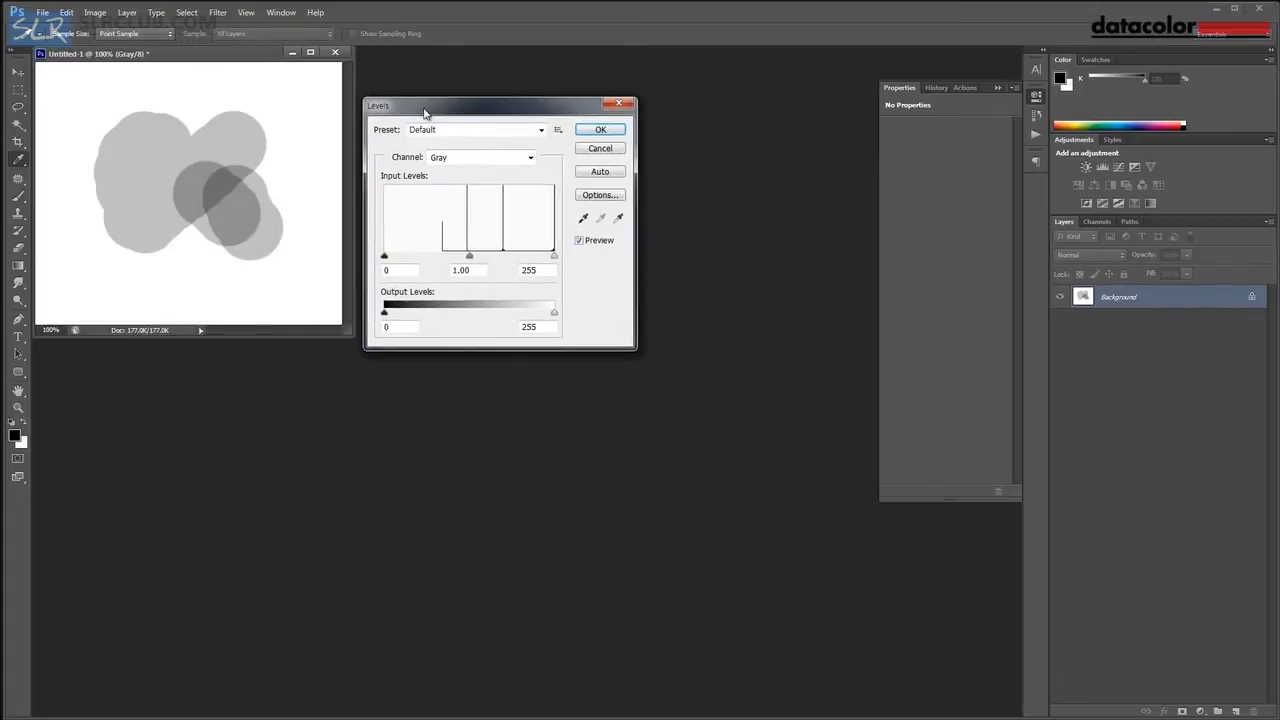
pyautogui.moveTo(385, 257); pyautogui.dragTo(443, 258)
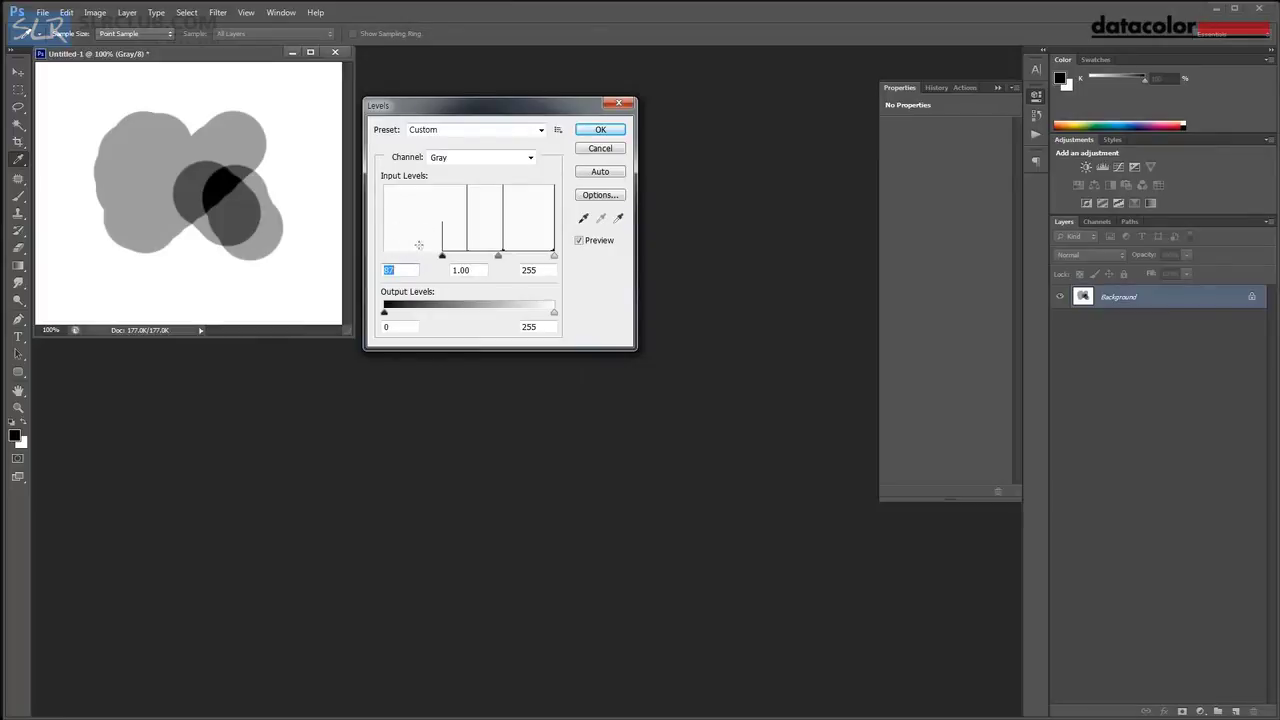
pyautogui.moveTo(476, 112)
pyautogui.mouseDown()
pyautogui.moveTo(482, 82)
pyautogui.moveTo(475, 101)
pyautogui.mouseUp()
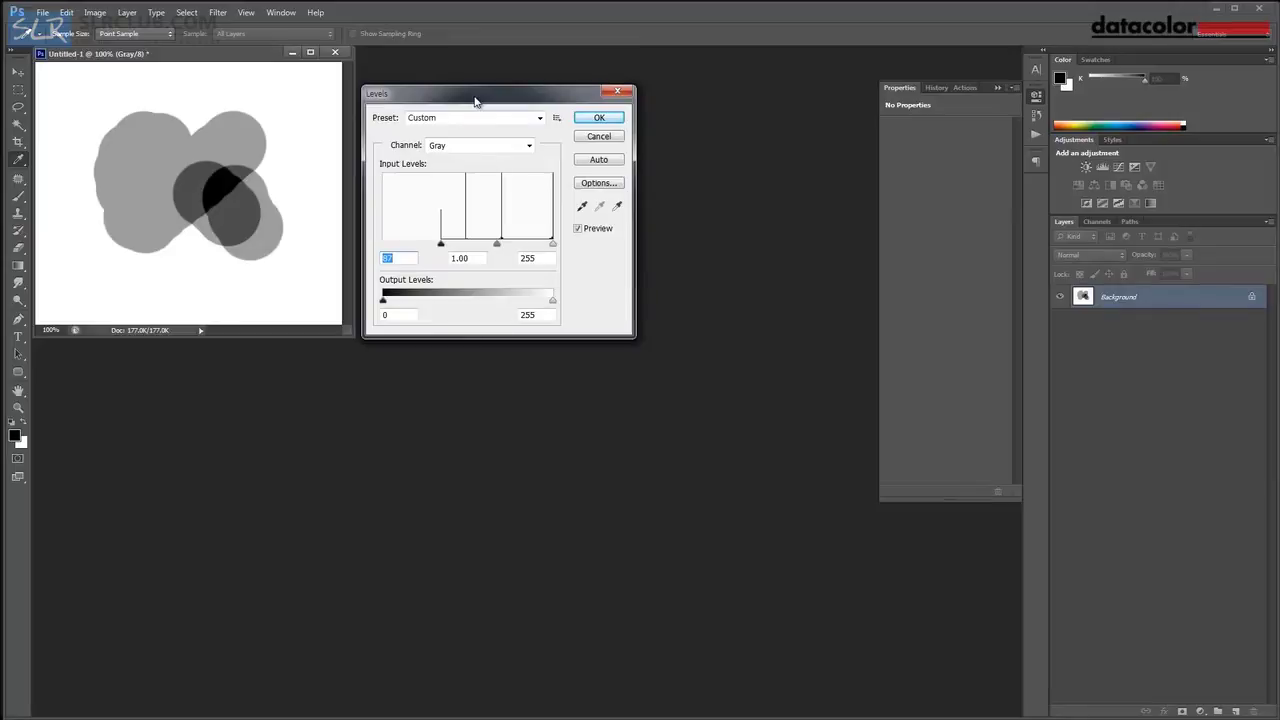
pyautogui.moveTo(441, 244); pyautogui.dragTo(380, 243)
pyautogui.click(604, 137)
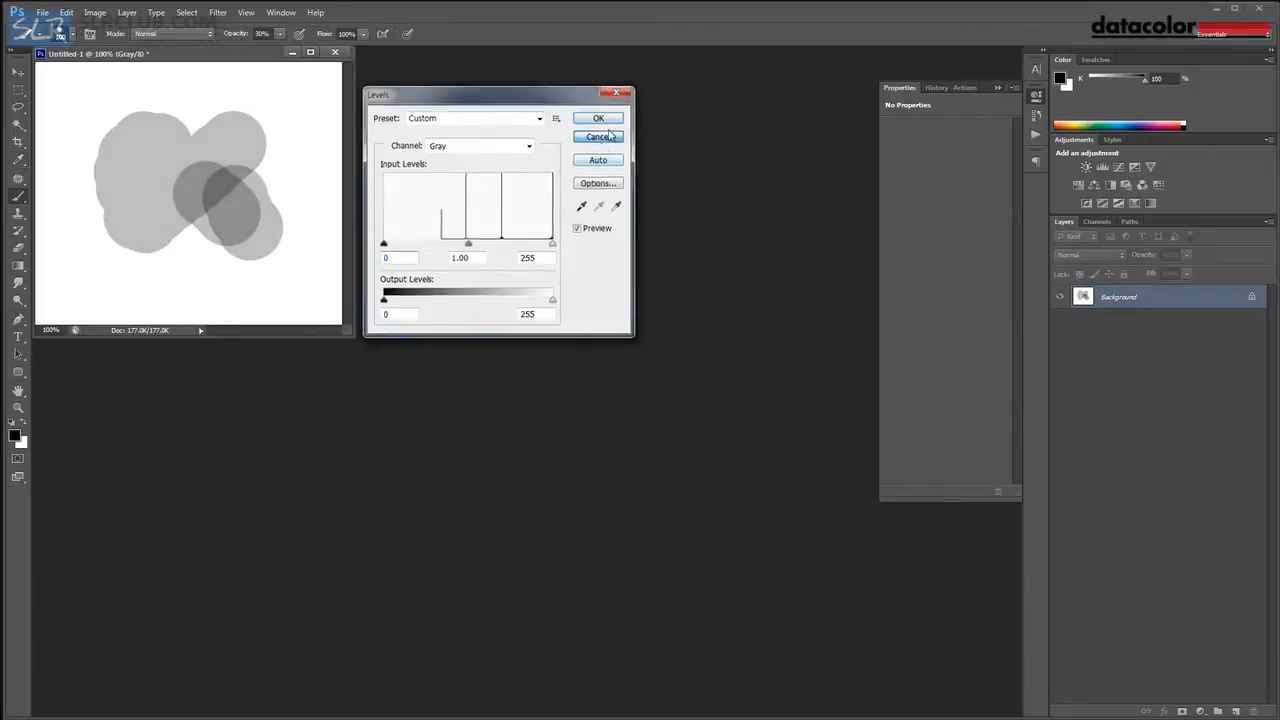
# - Quit Photoshop without saving the untitled document and return to Capture One
pyautogui.click(1258, 10)
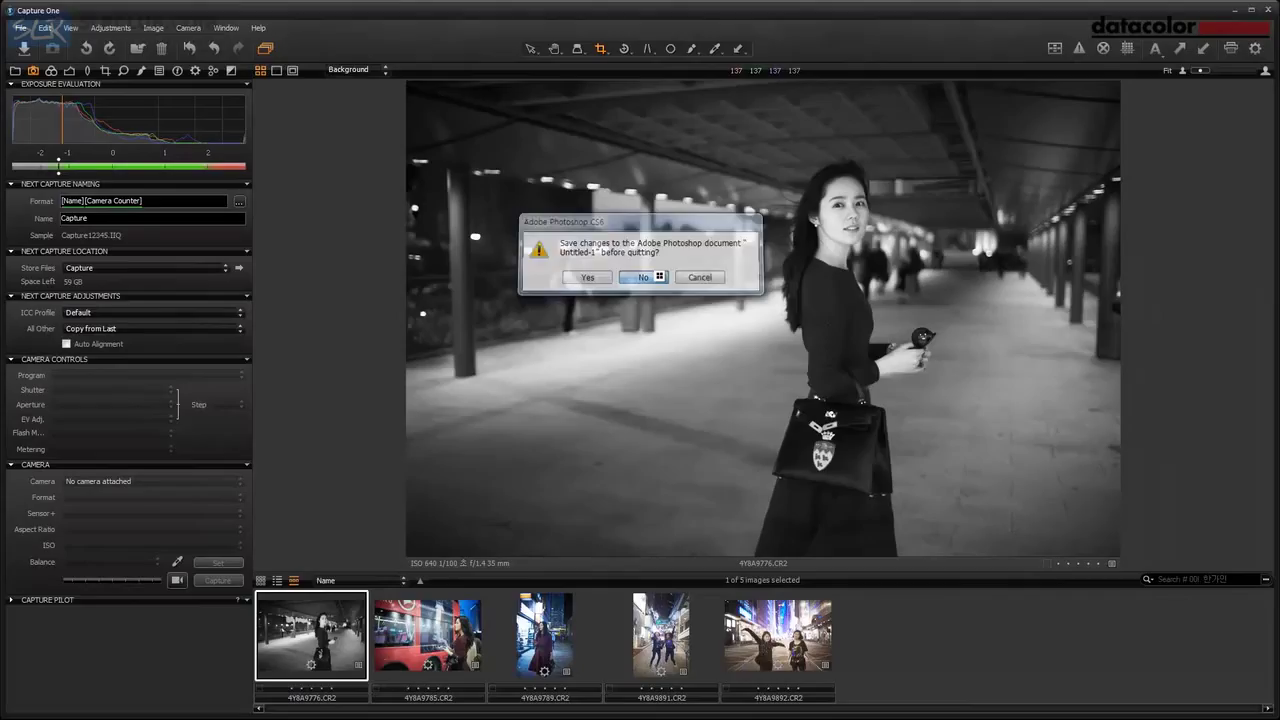
pyautogui.click(645, 277)
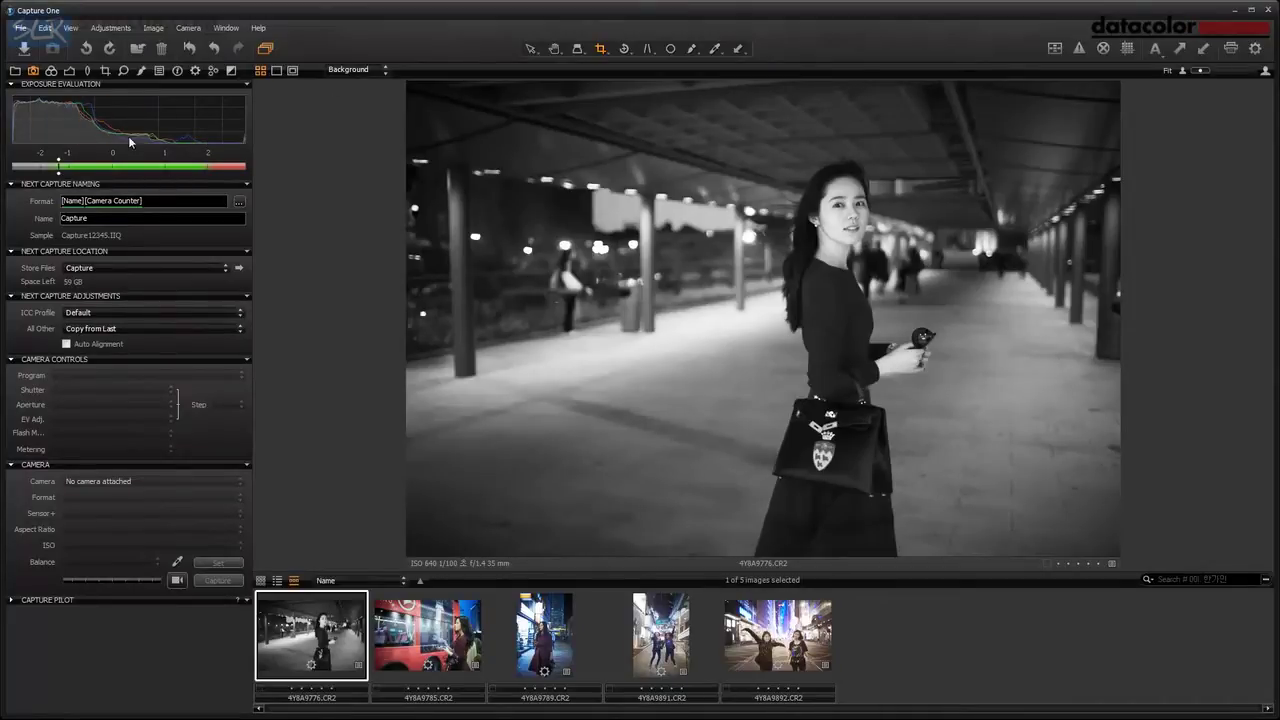
# - Try brightening photo 4Y8A9776.CR2 with an exposure of 2.5, undo it, and return to the capture tools
pyautogui.click(70, 71)
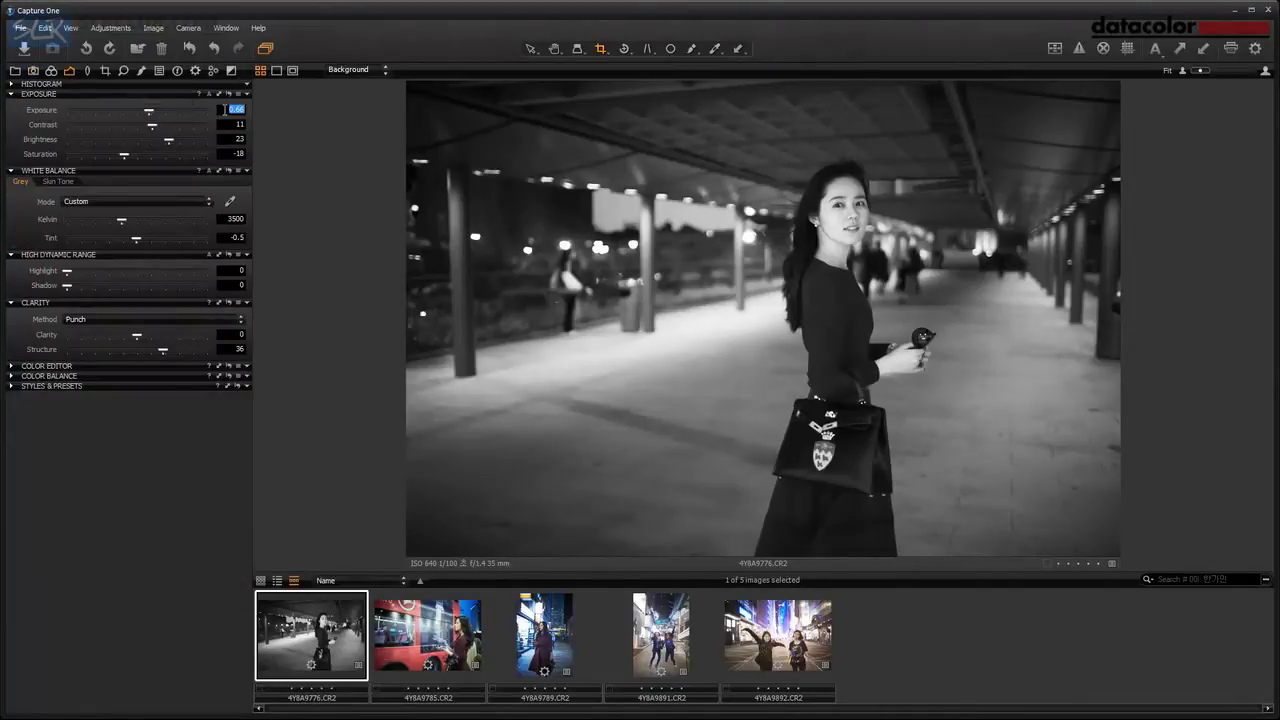
pyautogui.write('3')
pyautogui.press('Return')
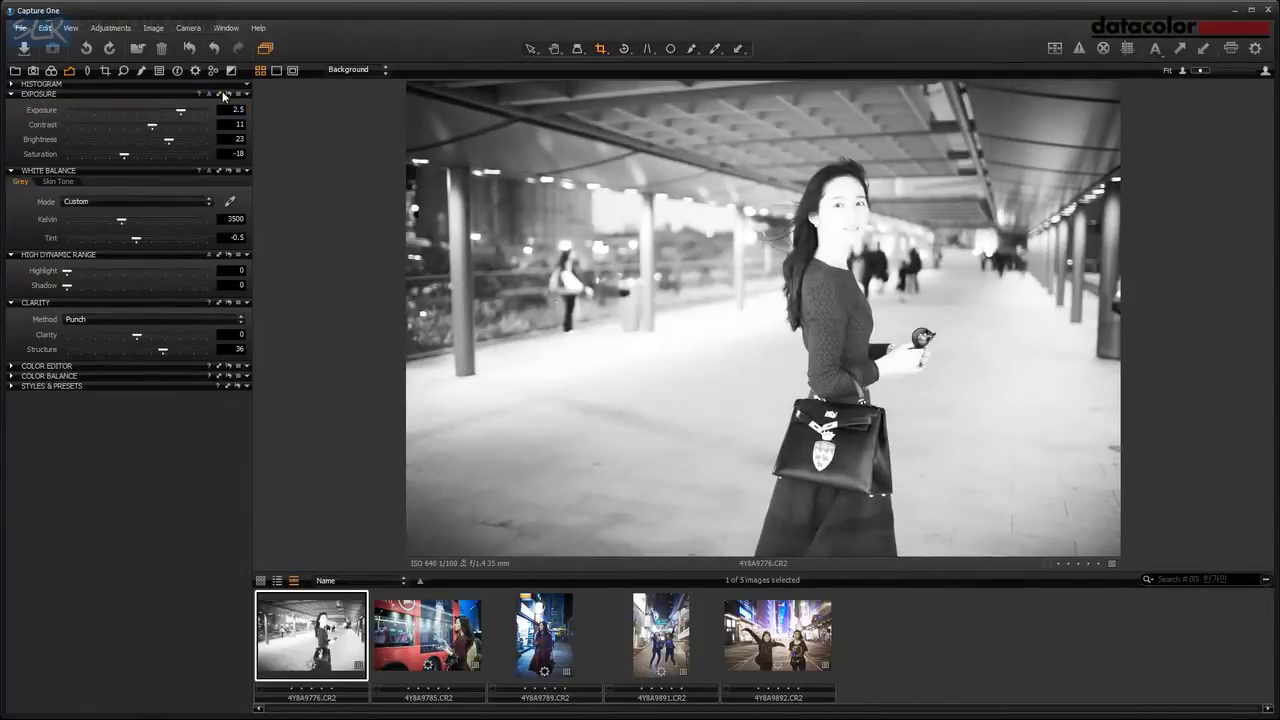
pyautogui.hotkey('ctrl', 'z')
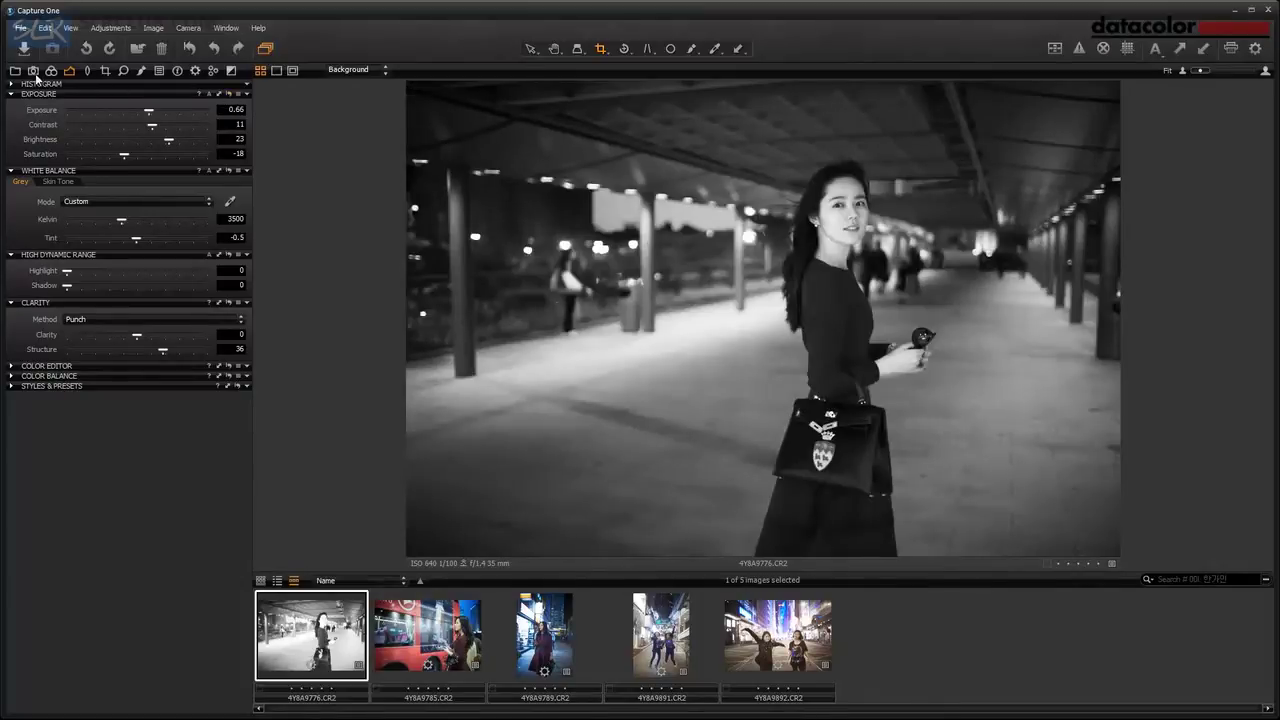
pyautogui.click(33, 70)
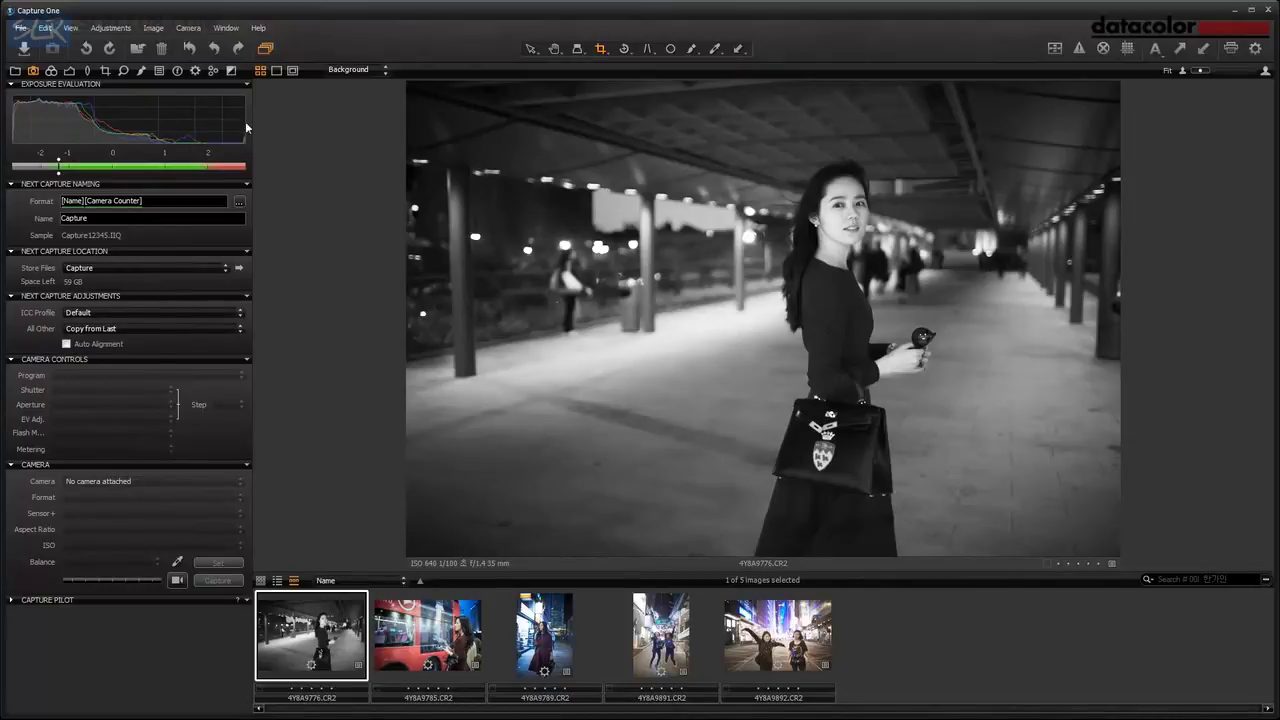
# - Compare the photo in colour by turning Black & White off and back on
pyautogui.click(231, 71)
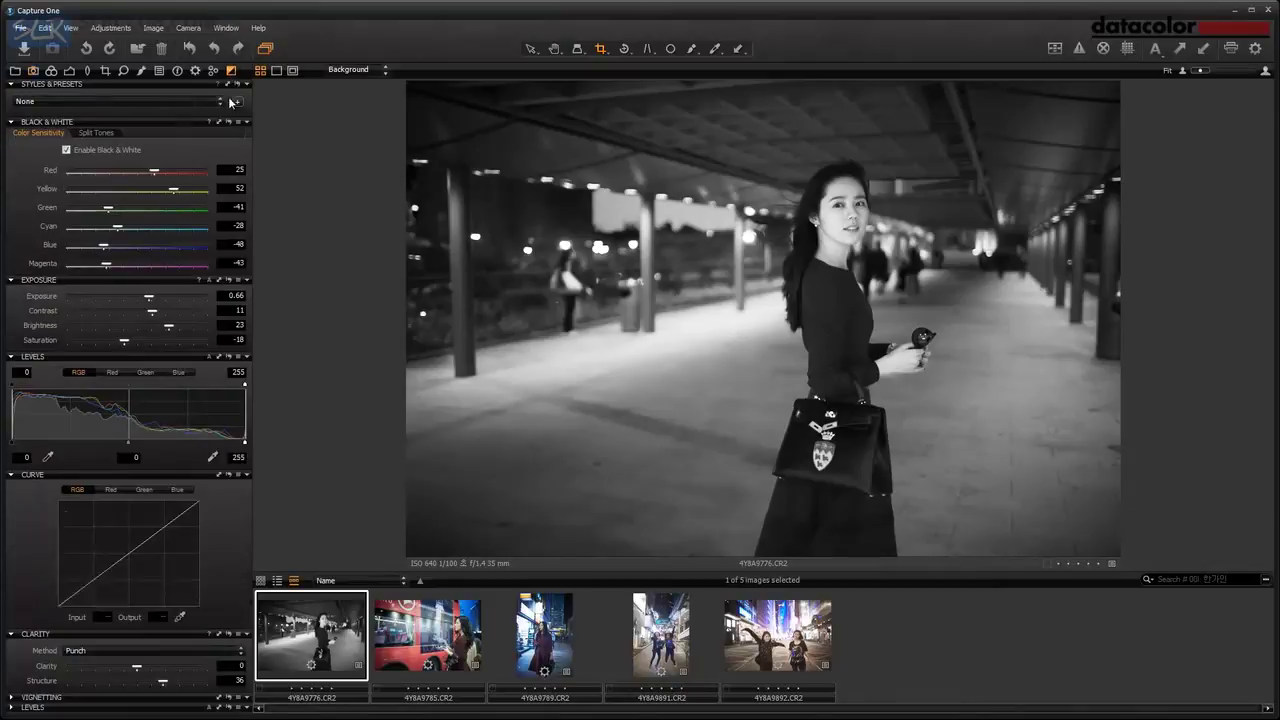
pyautogui.click(67, 150)
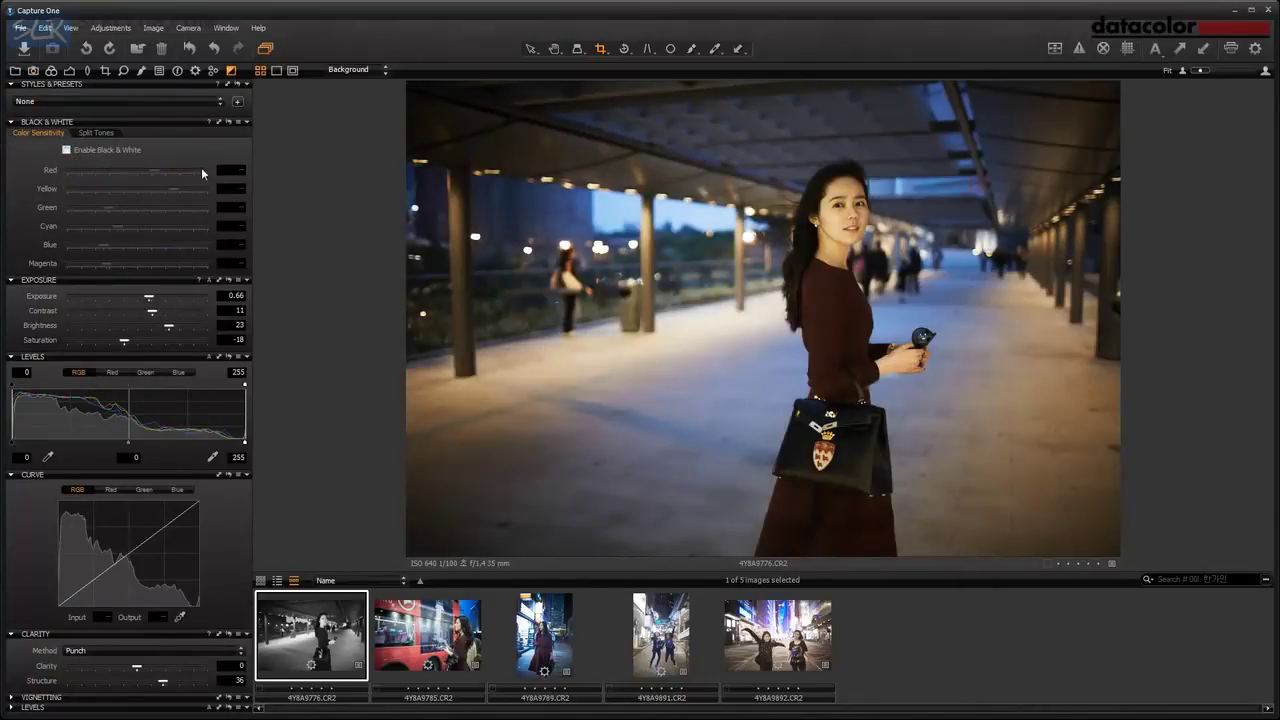
pyautogui.click(67, 150)
pyautogui.click(50, 72)
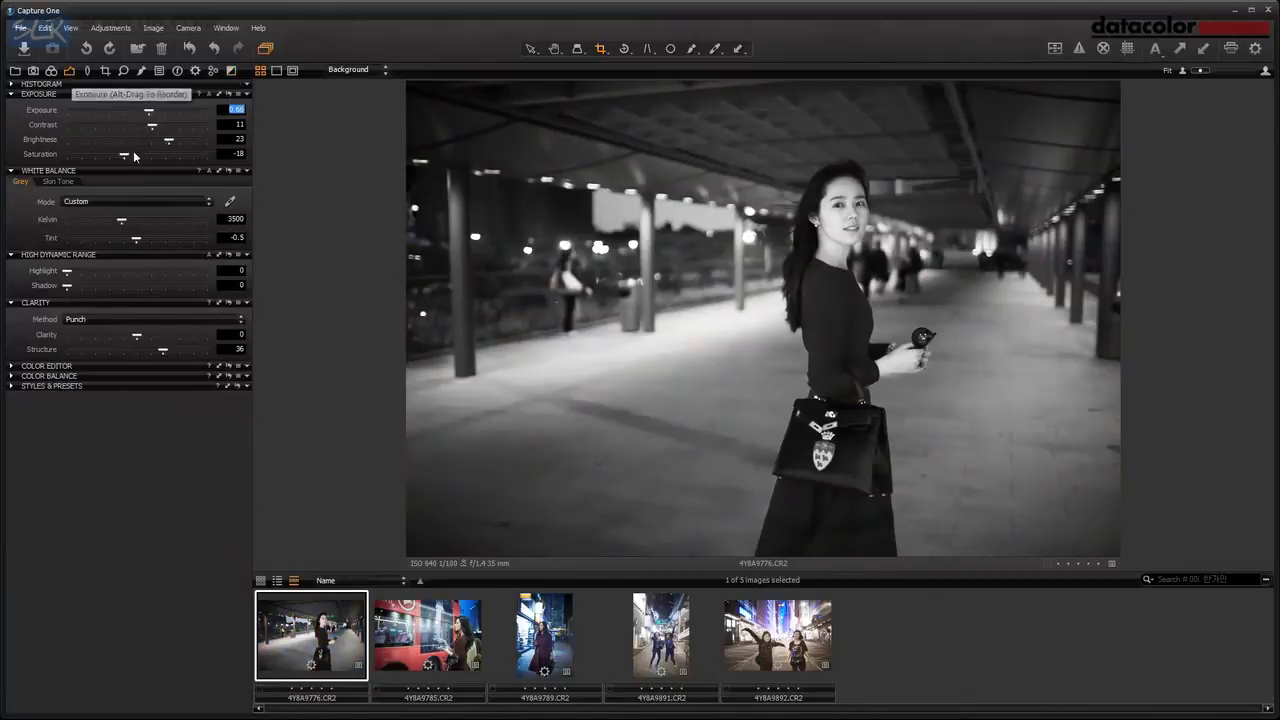
# - Move the Camera Controls and Camera tools directly below Exposure Evaluation, and briefly look inside Capture Pilot
pyautogui.click(33, 71)
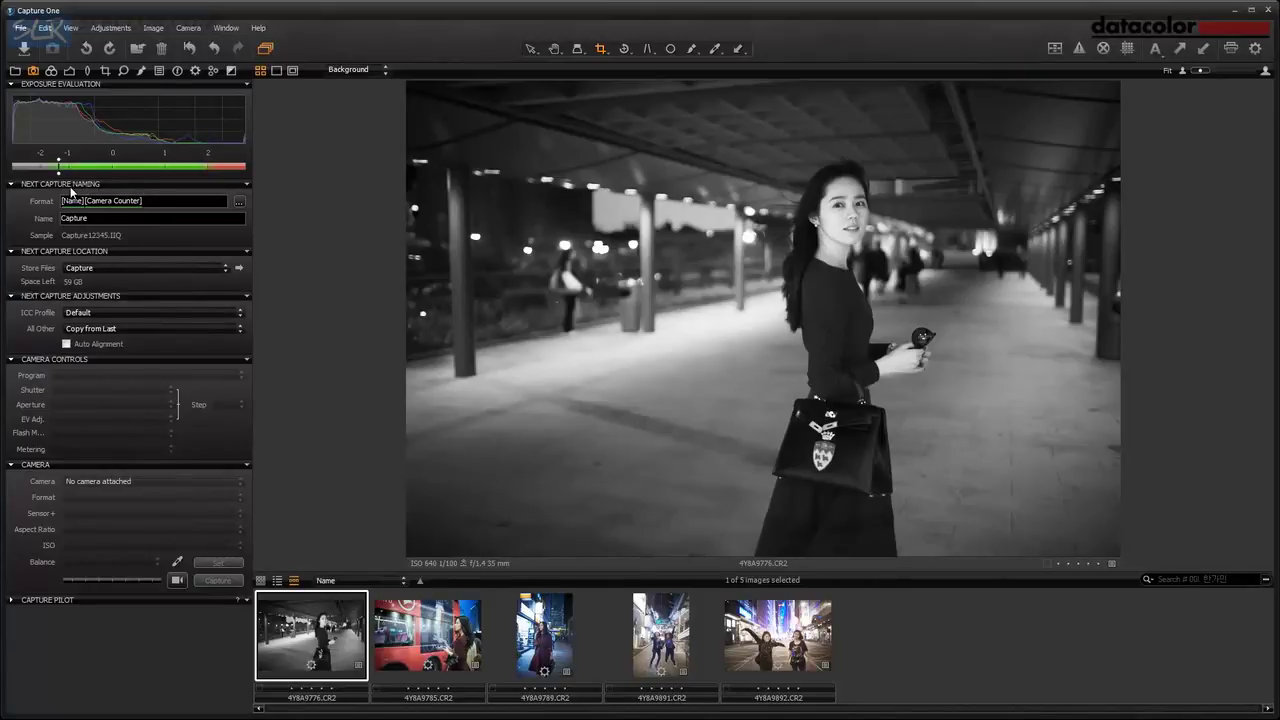
pyautogui.moveTo(107, 363); pyautogui.dragTo(124, 184)
pyautogui.moveTo(117, 468); pyautogui.dragTo(130, 296)
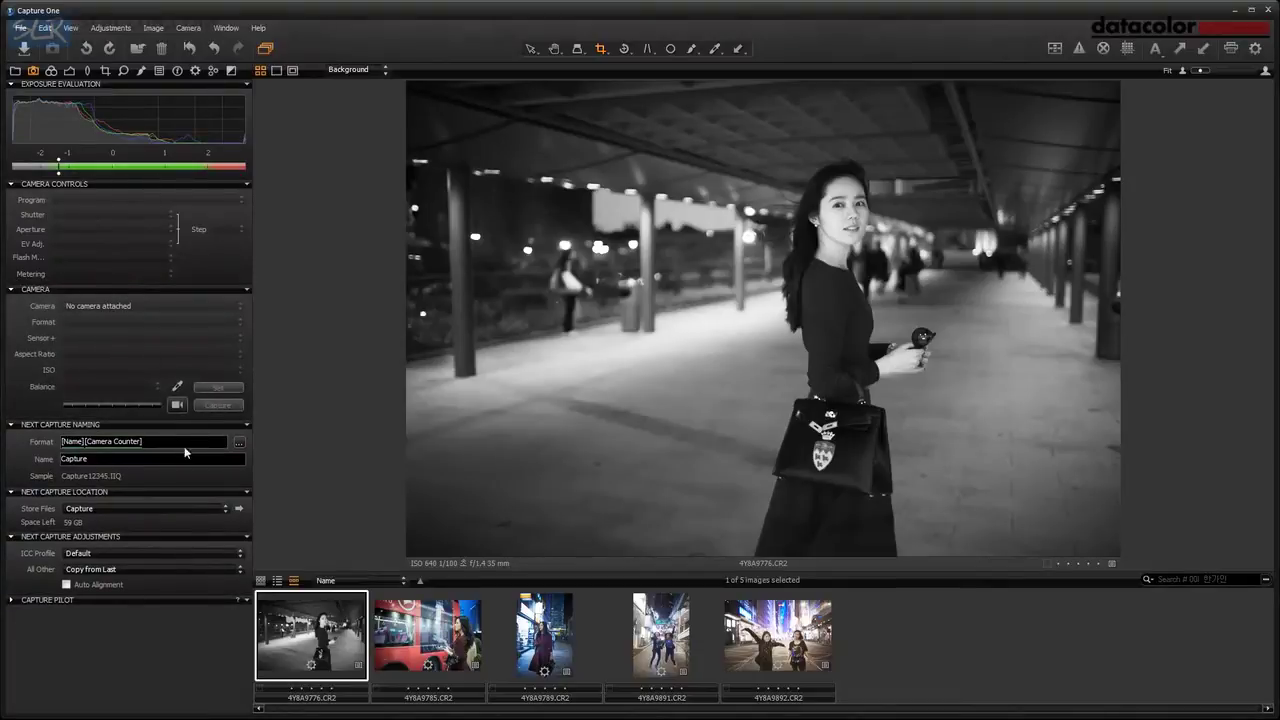
pyautogui.click(17, 601)
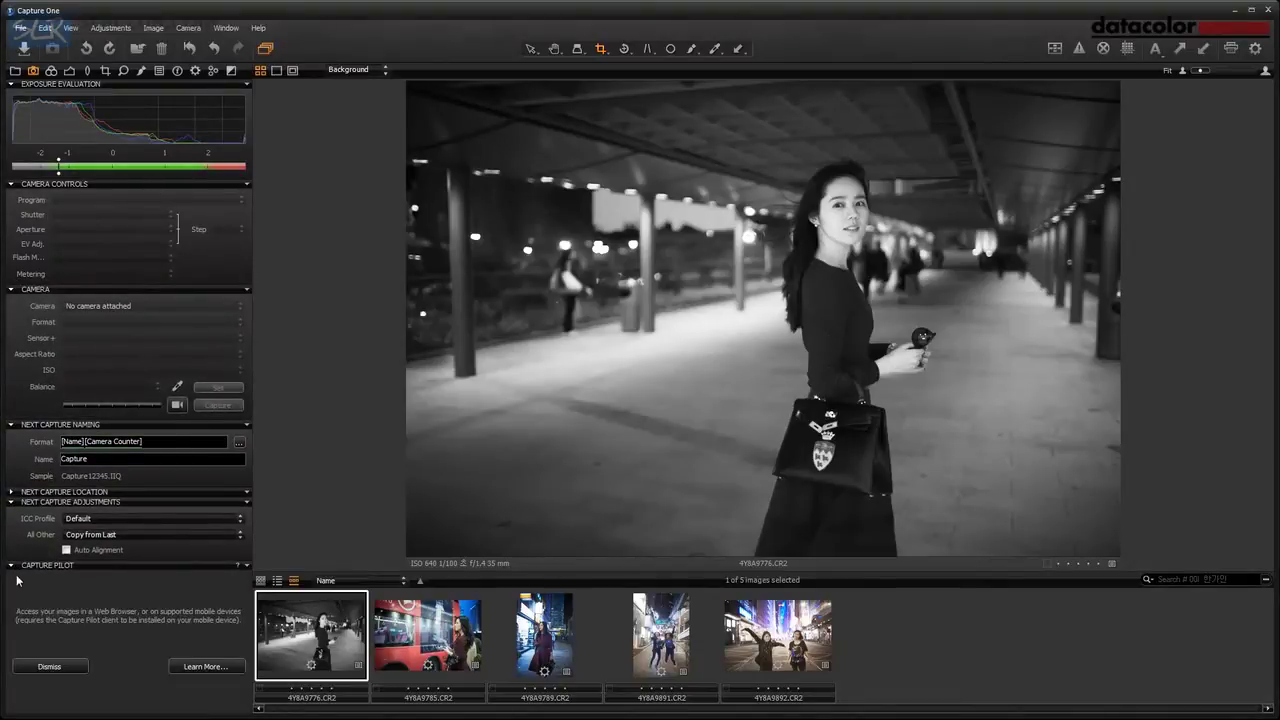
pyautogui.click(14, 568)
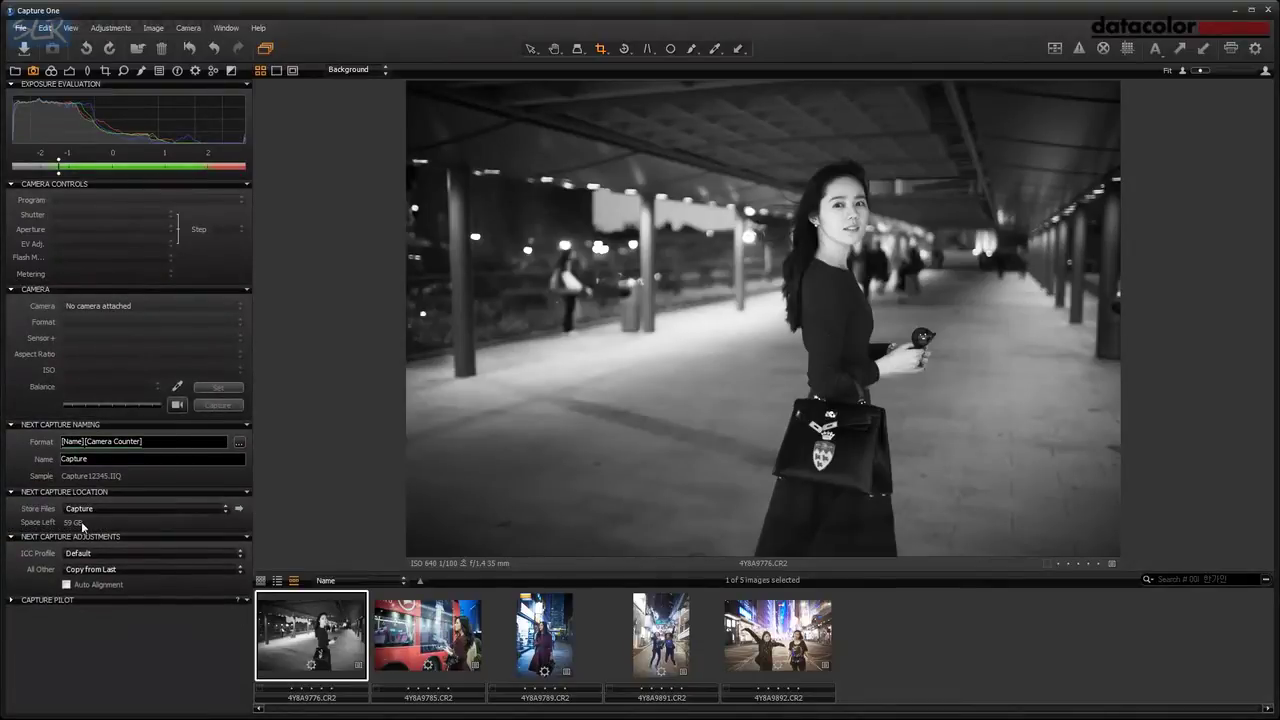
# - Reorder the remaining capture tools to Next Capture Adjustments, Capture Pilot, Next Capture Location and Next Capture Naming
pyautogui.moveTo(100, 536); pyautogui.dragTo(121, 433)
pyautogui.moveTo(106, 558); pyautogui.dragTo(120, 583)
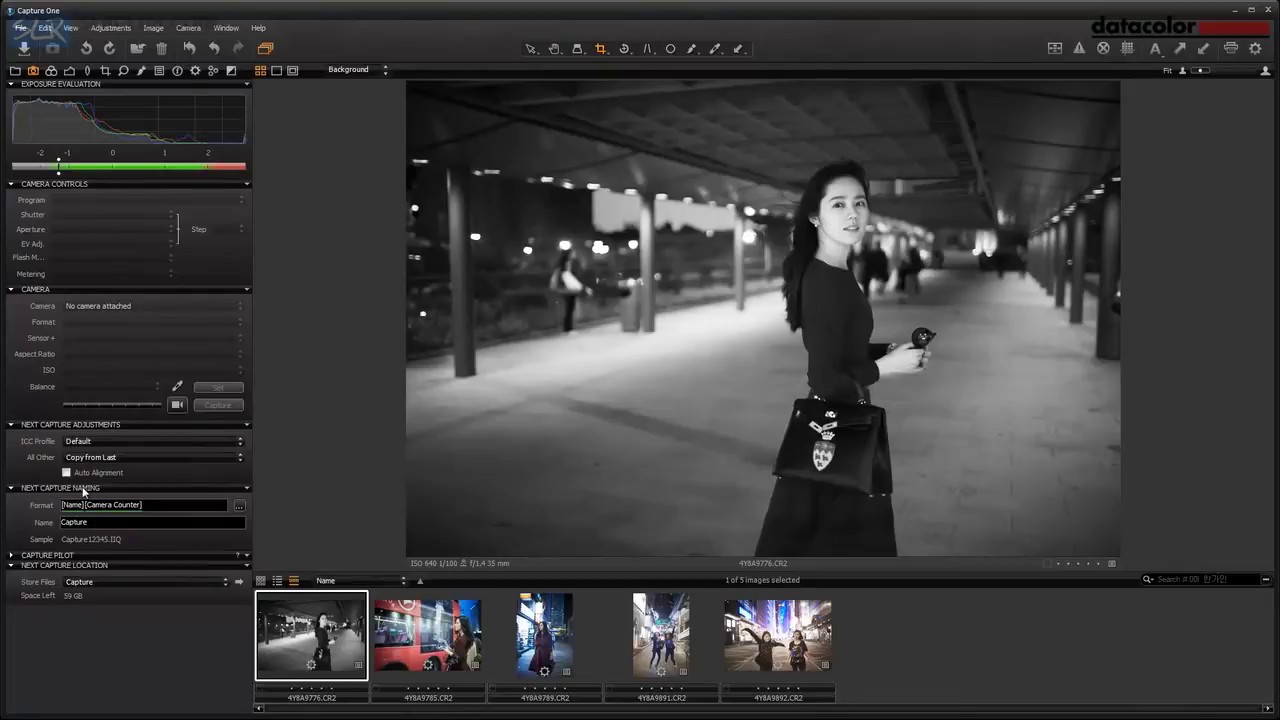
pyautogui.moveTo(84, 490); pyautogui.dragTo(70, 589)
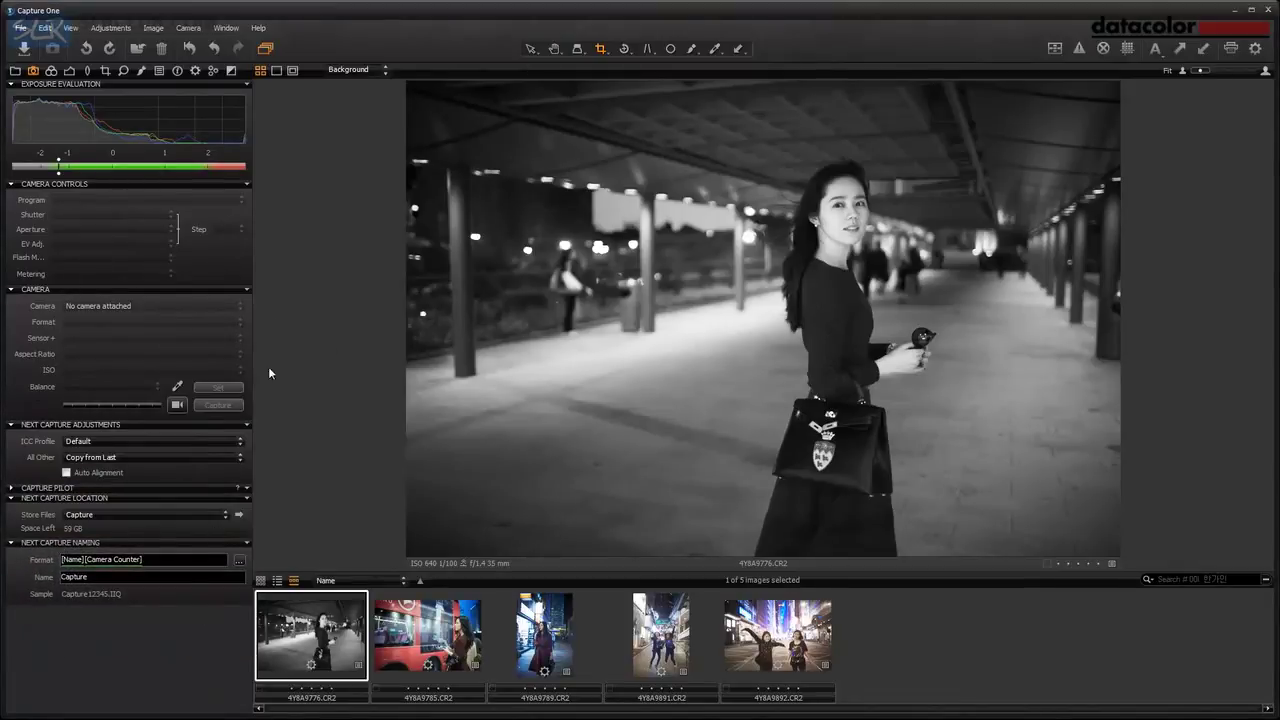
# - Collapse the Camera Controls, Camera, Next Capture Adjustments and Next Capture Location tools
pyautogui.click(247, 292)
pyautogui.click(247, 185)
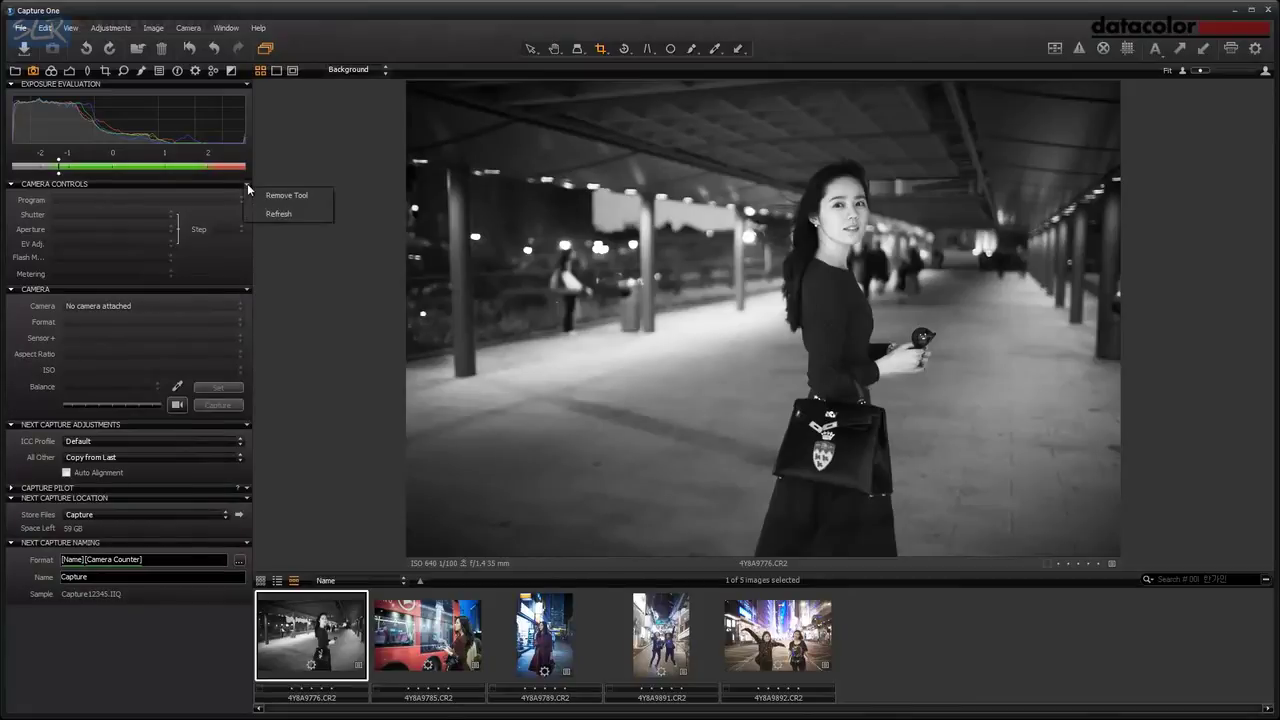
pyautogui.click(12, 188)
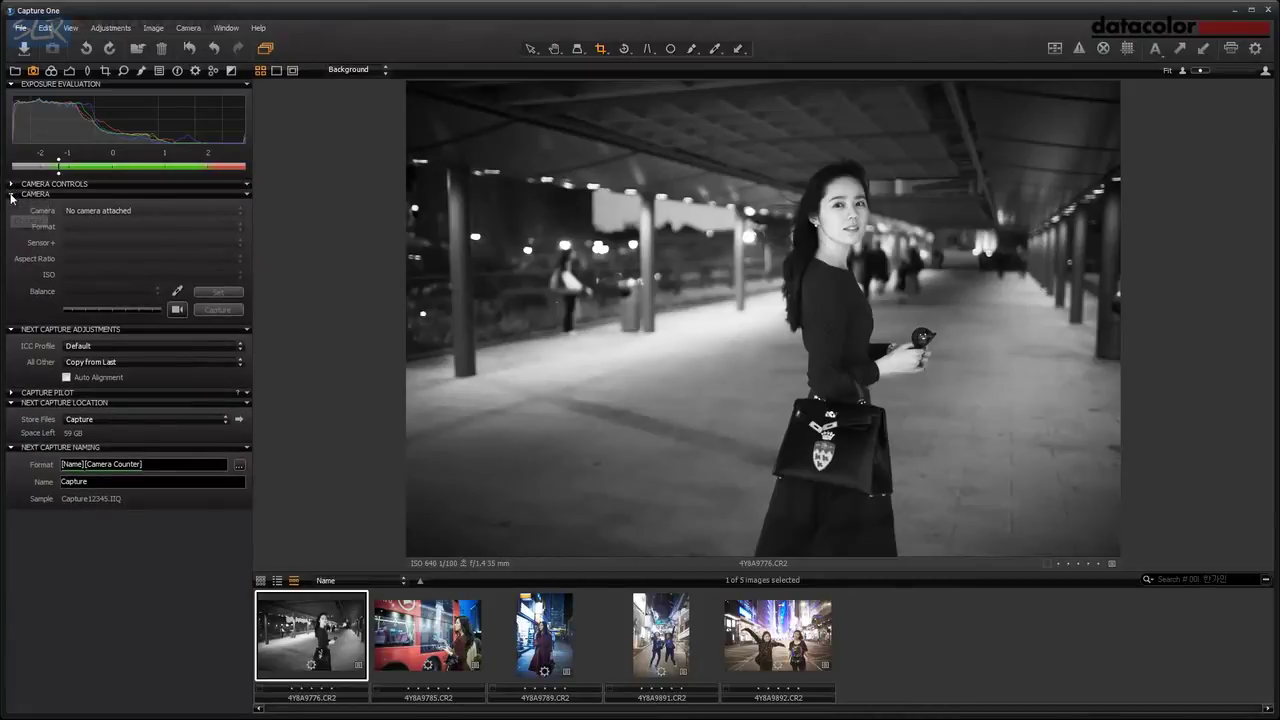
pyautogui.click(10, 194)
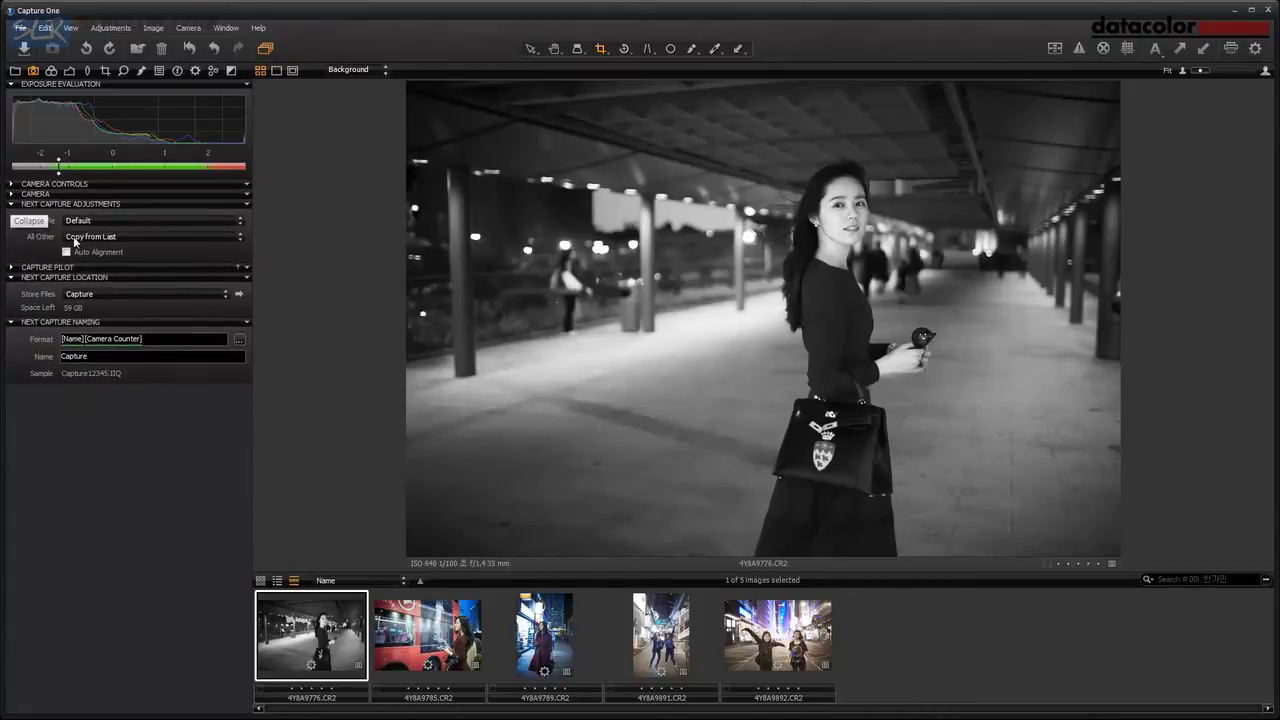
pyautogui.click(12, 204)
pyautogui.click(12, 225)
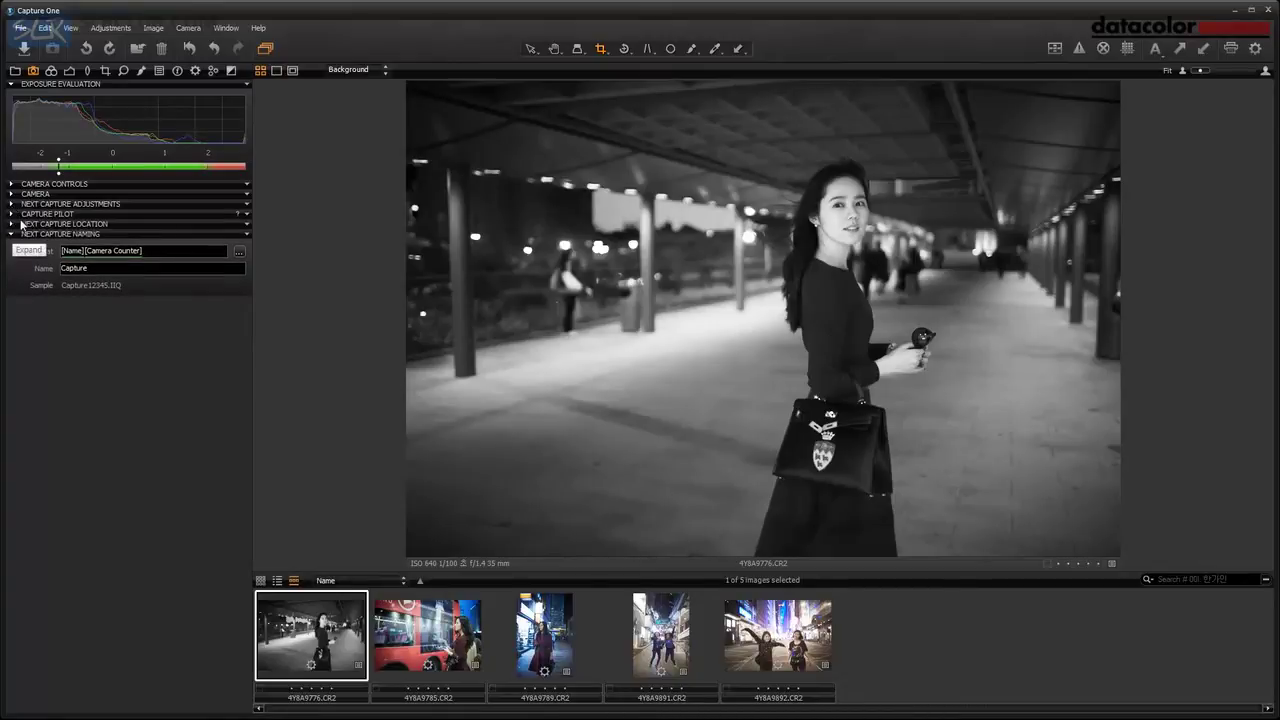
# - Expand the Next Capture Location, Capture Pilot, Camera Controls, Camera and Next Capture Adjustments tools
pyautogui.click(12, 225)
pyautogui.click(12, 215)
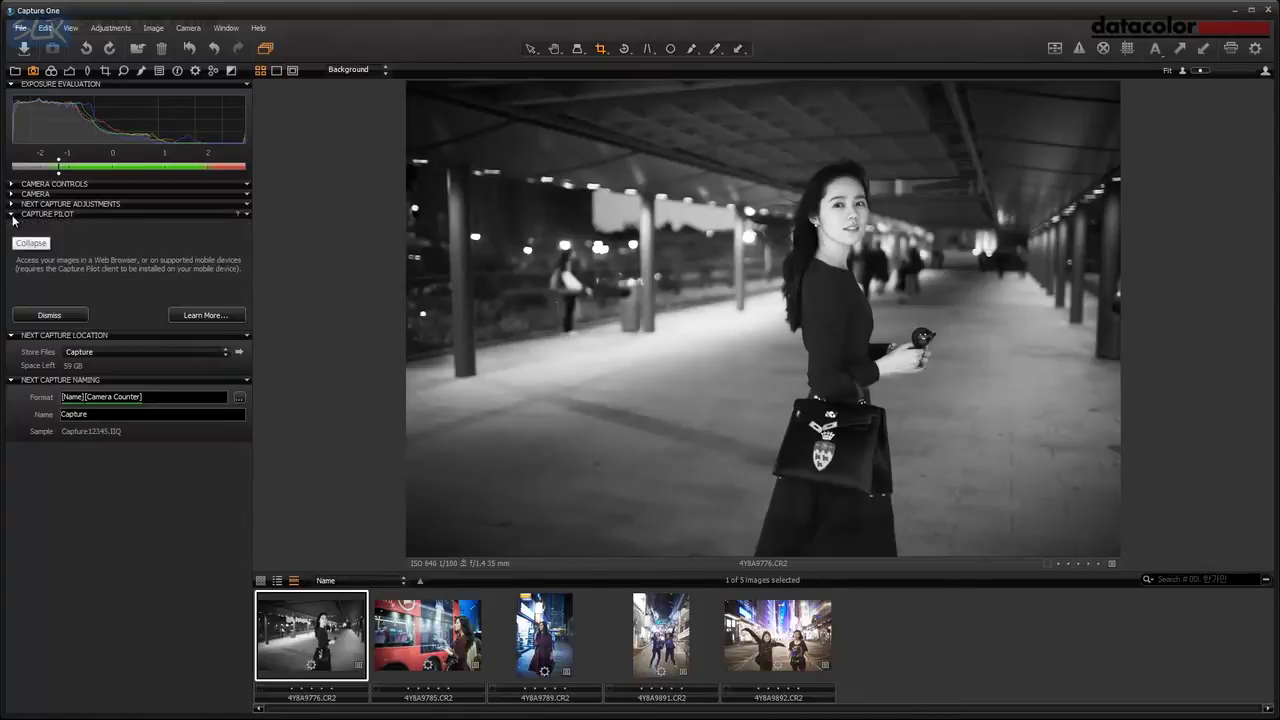
pyautogui.click(12, 184)
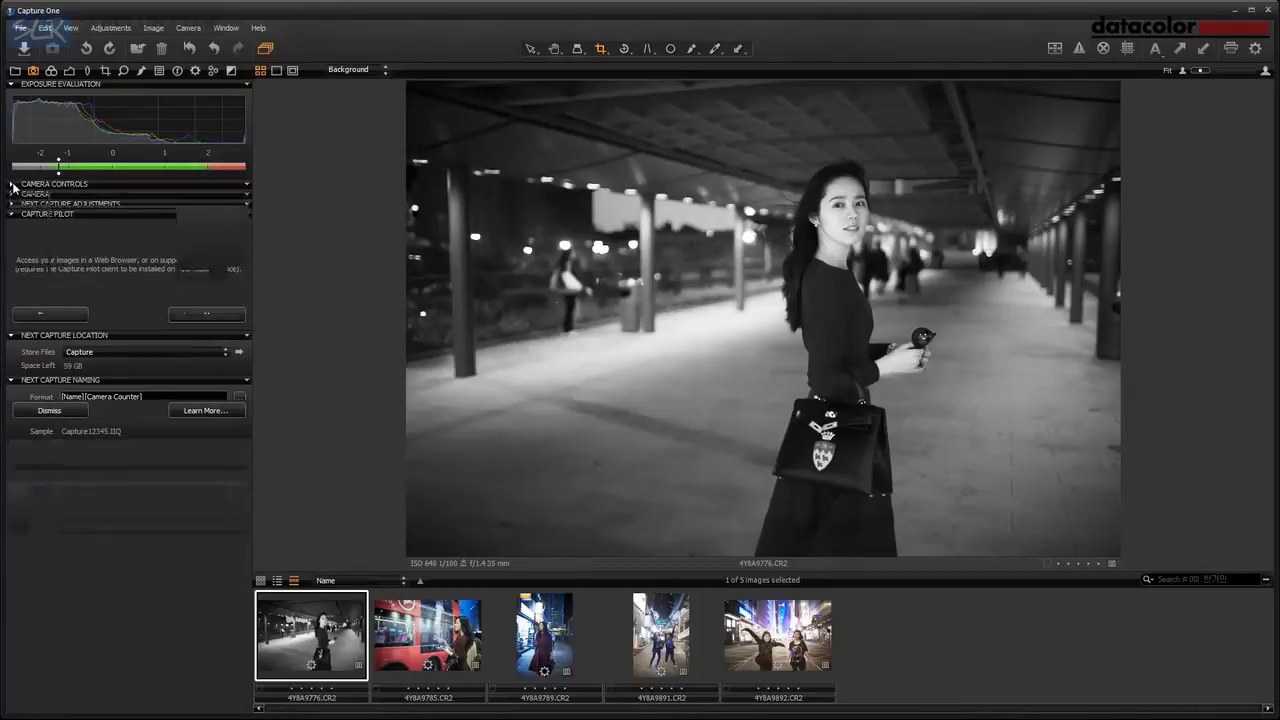
pyautogui.click(12, 290)
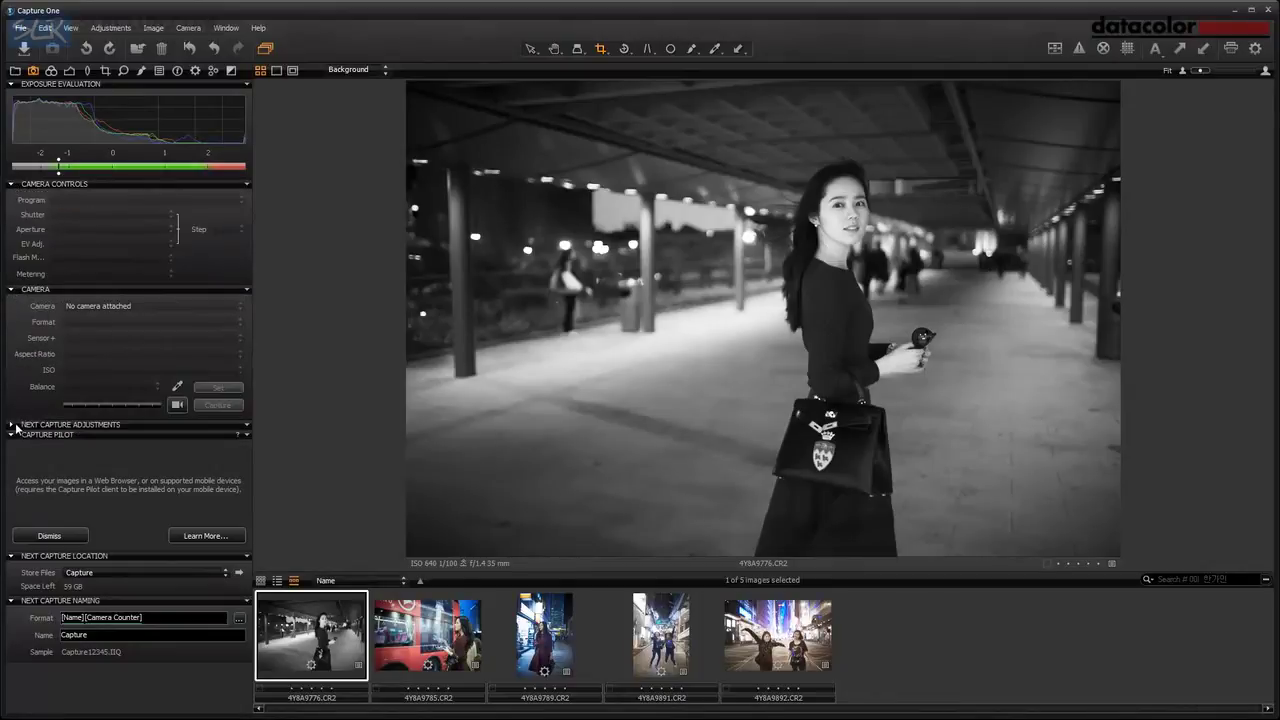
pyautogui.click(12, 424)
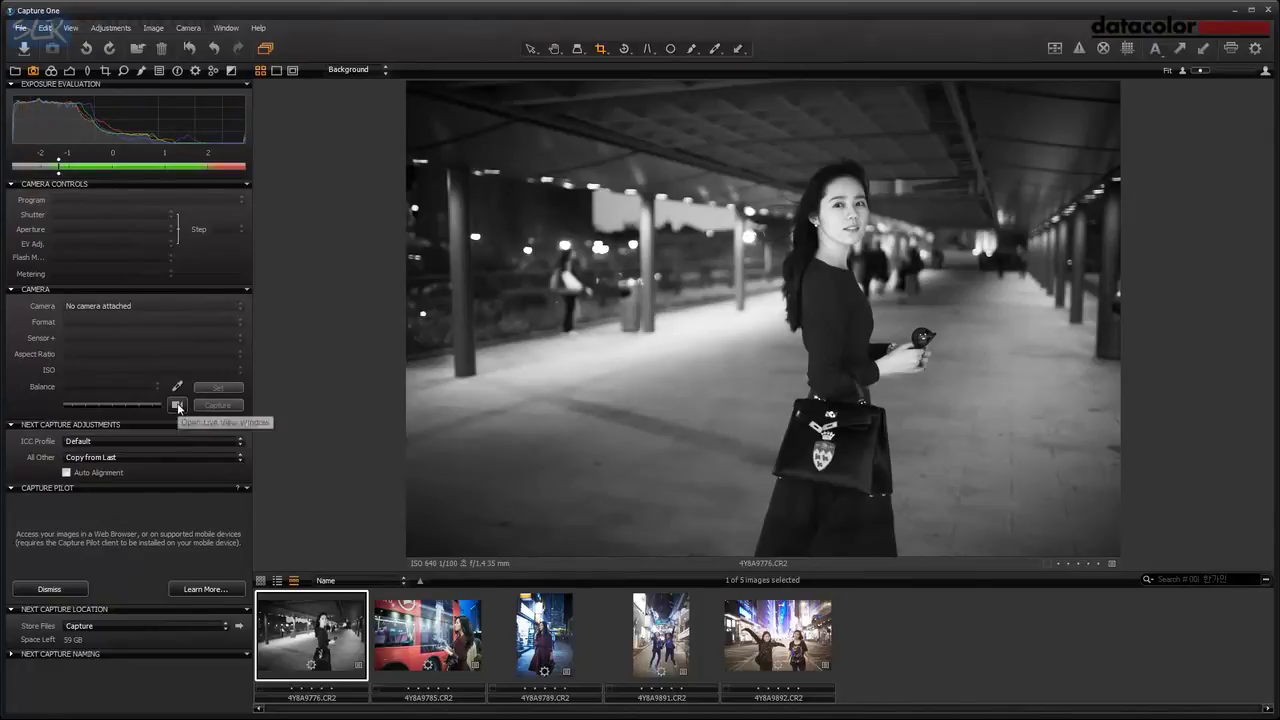
# - Open the Live View window from the Camera tool and close it again
pyautogui.click(178, 404)
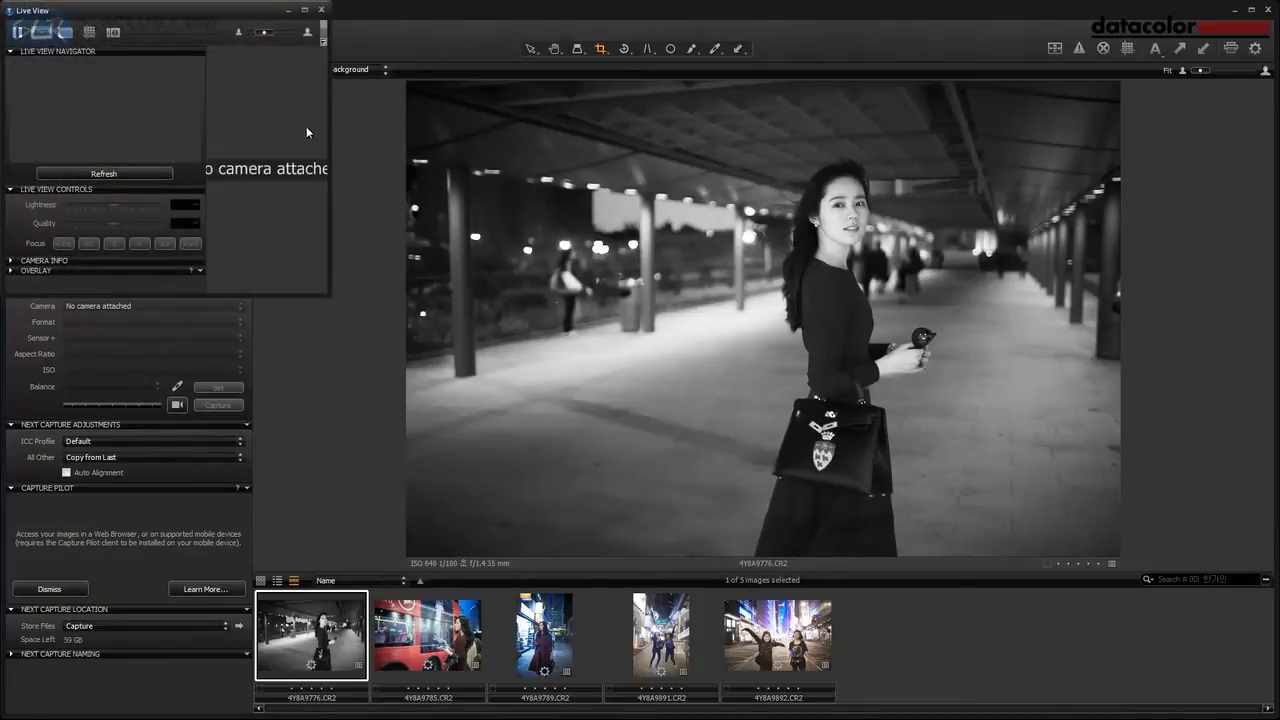
pyautogui.click(321, 9)
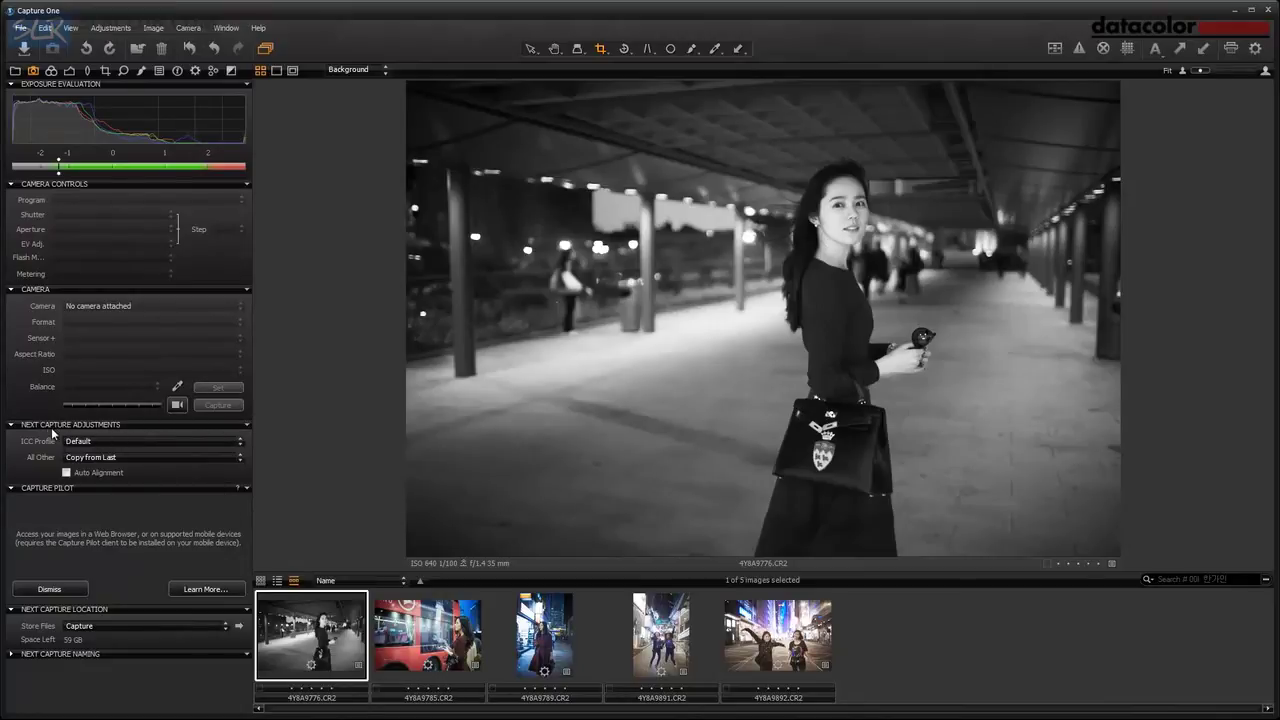
# - Open the ICC profile choices for the next capture and check which options are offered
pyautogui.click(104, 441)
pyautogui.click(104, 441)
pyautogui.click(104, 441)
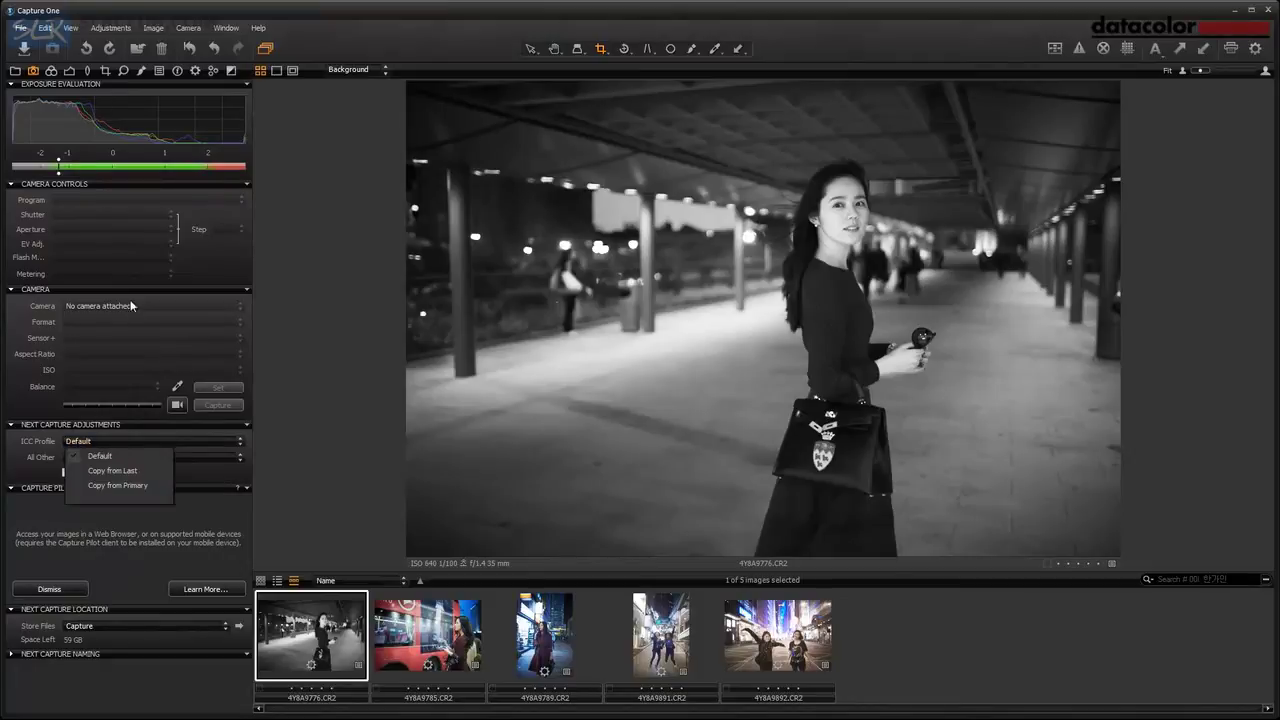
# - In the colour tools, set the photo's base characteristics ICC profile to Canon EOS-300D Generic
pyautogui.click(51, 70)
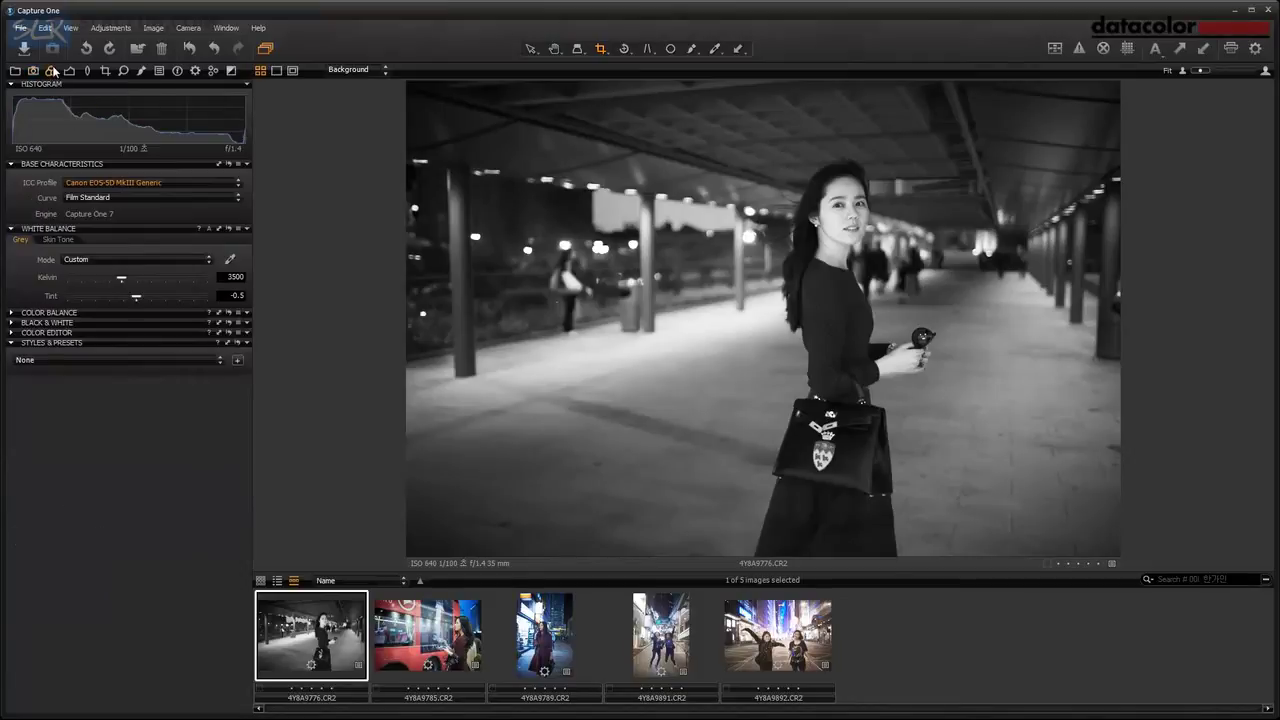
pyautogui.click(137, 186)
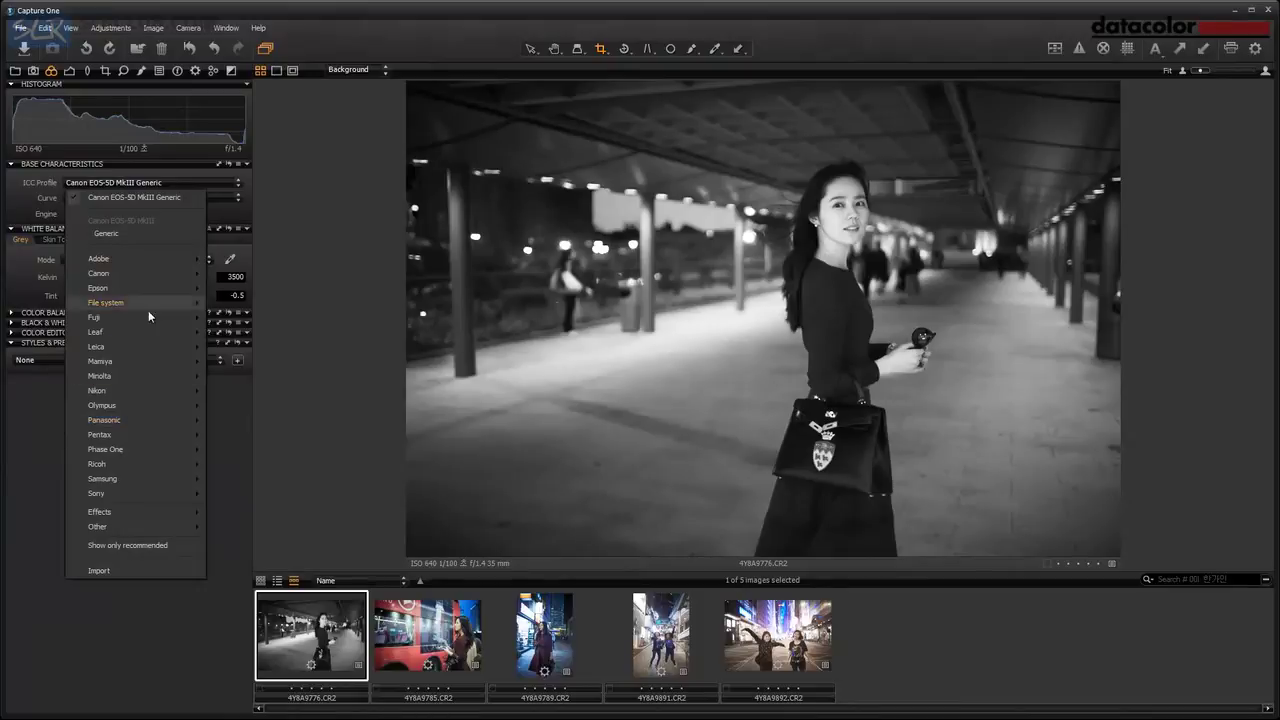
pyautogui.moveTo(150, 275)
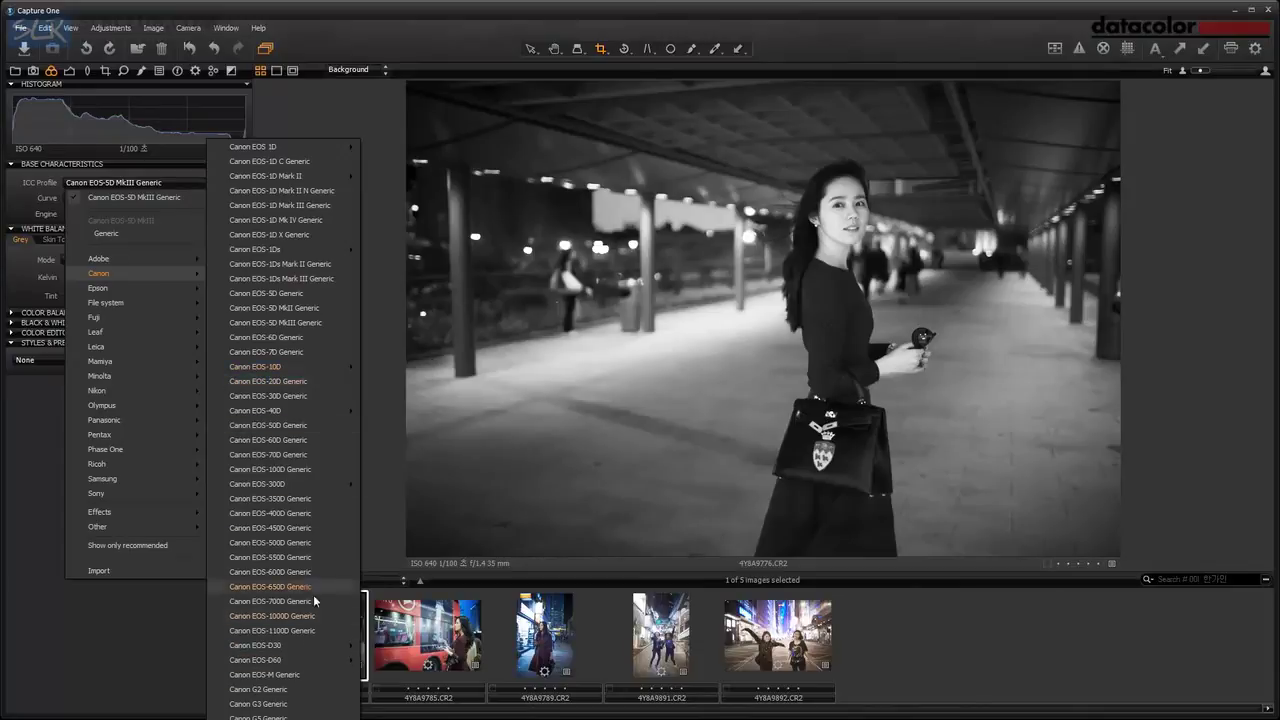
pyautogui.moveTo(323, 484)
pyautogui.click(396, 485)
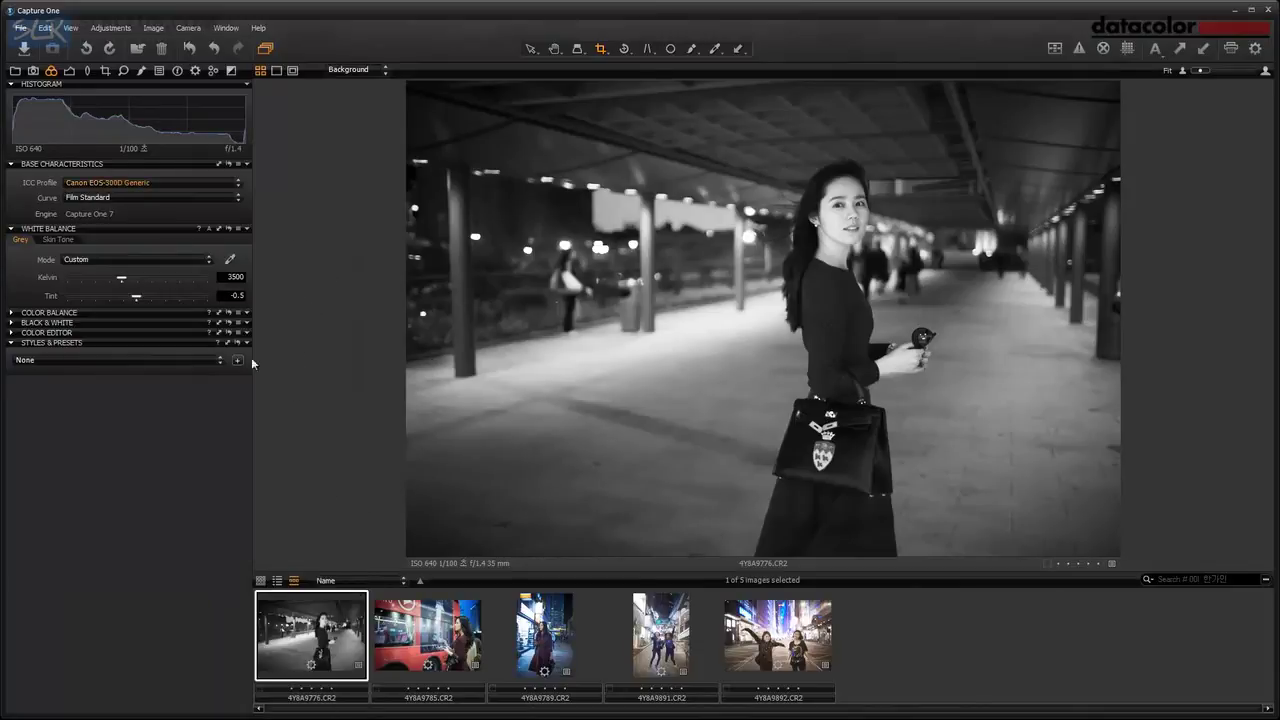
# - Return to the capture tools and compare the Default, Copy from Last and Copy from Primary ICC profile options
pyautogui.click(33, 70)
pyautogui.click(118, 440)
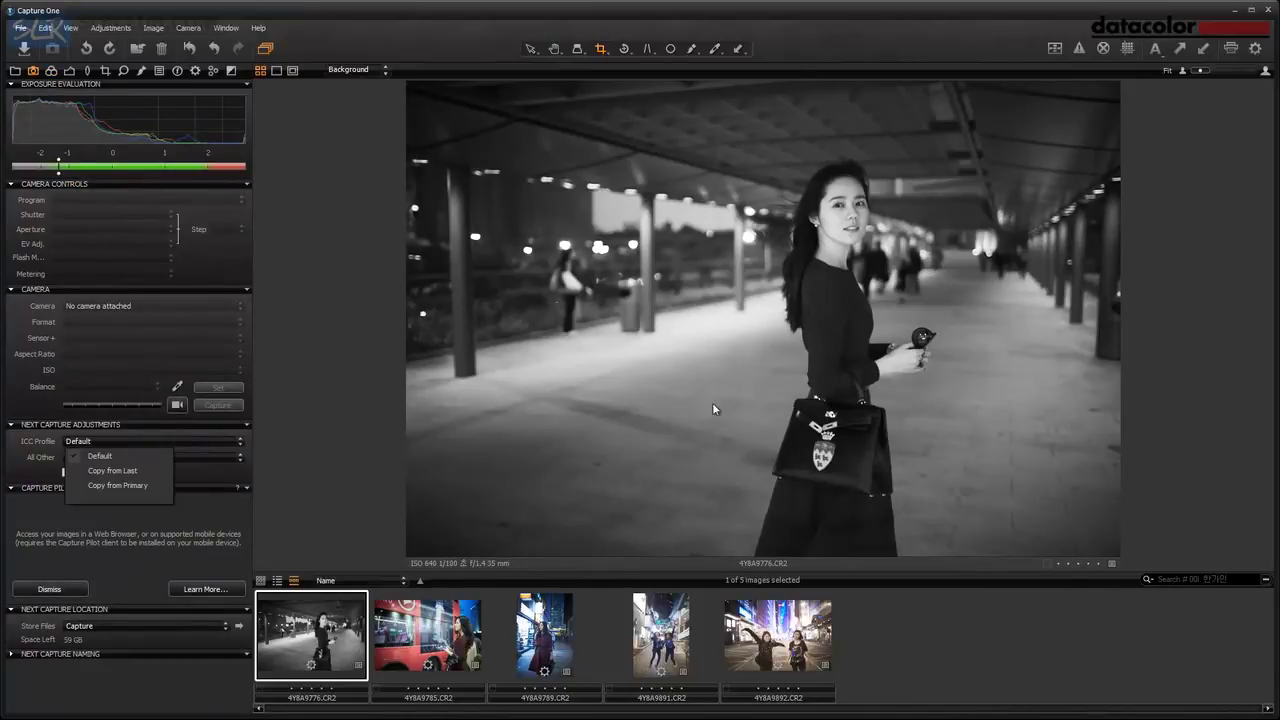
pyautogui.click(145, 440)
pyautogui.click(130, 443)
pyautogui.click(130, 443)
# - Switch the All Other setting for next captures to Defaults and back to Copy from Last
pyautogui.click(113, 459)
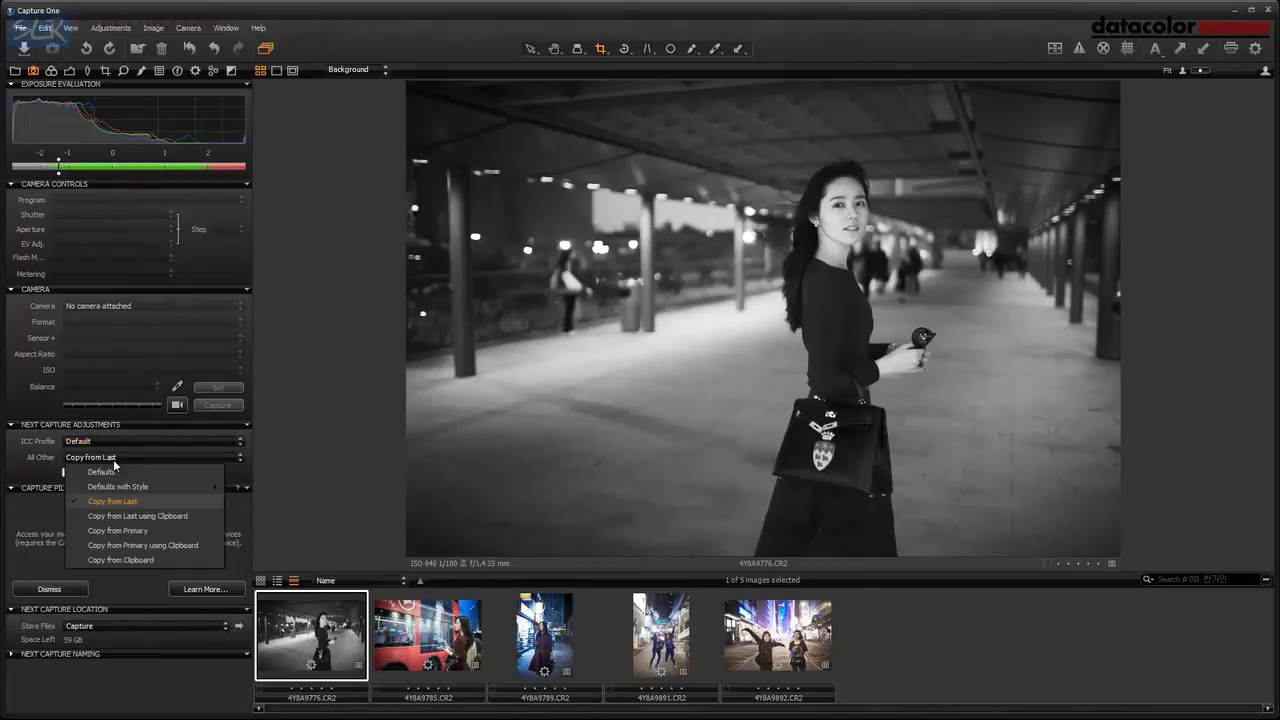
pyautogui.click(113, 459)
pyautogui.click(113, 459)
pyautogui.click(133, 501)
pyautogui.click(118, 457)
pyautogui.click(130, 472)
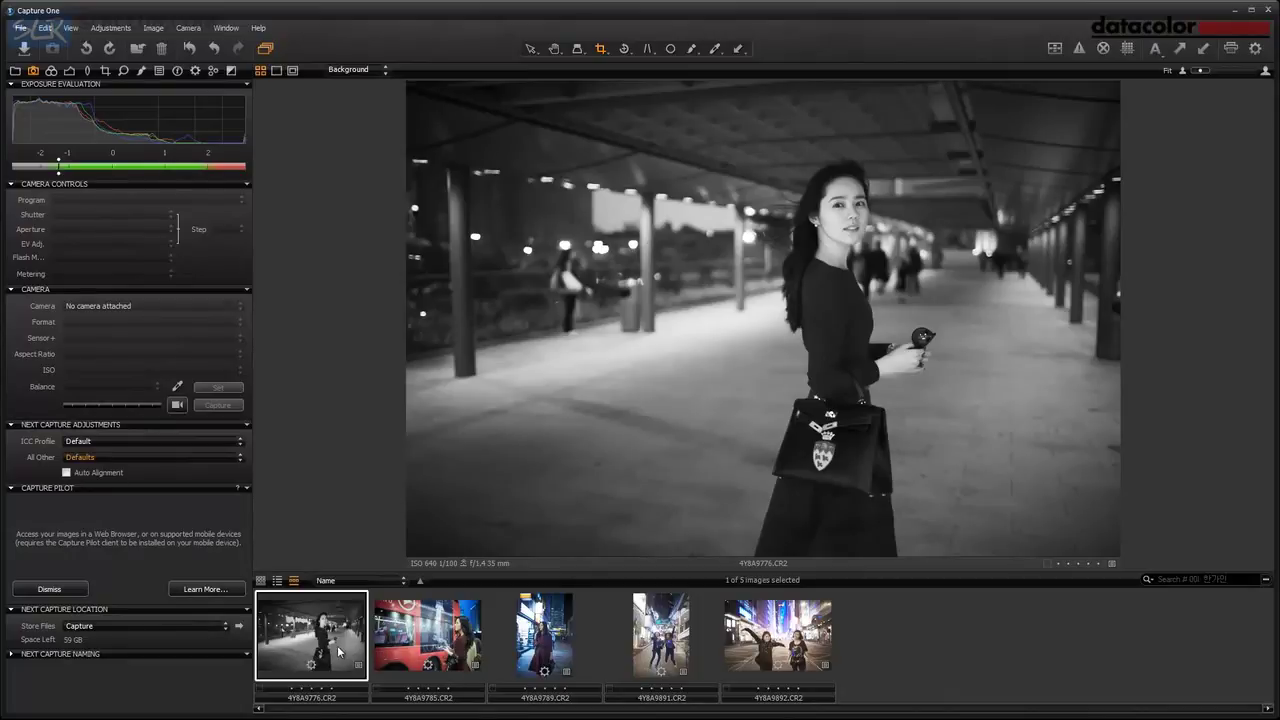
pyautogui.click(130, 458)
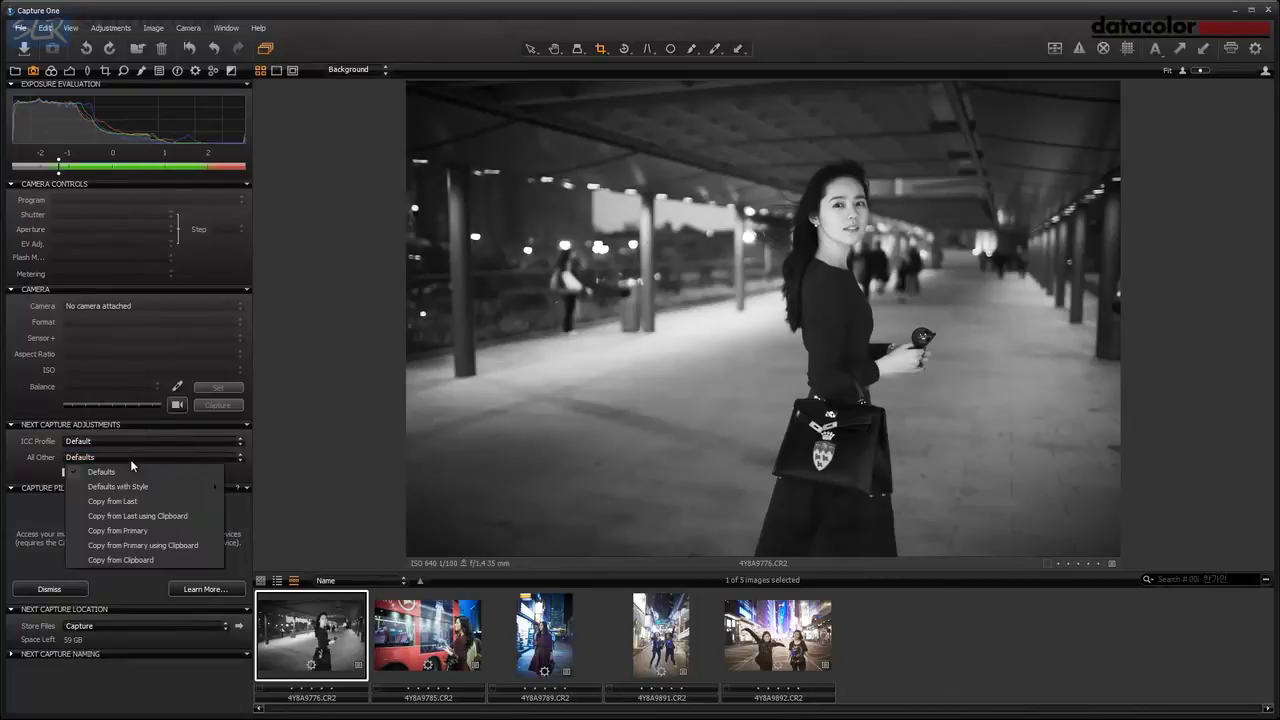
pyautogui.click(121, 499)
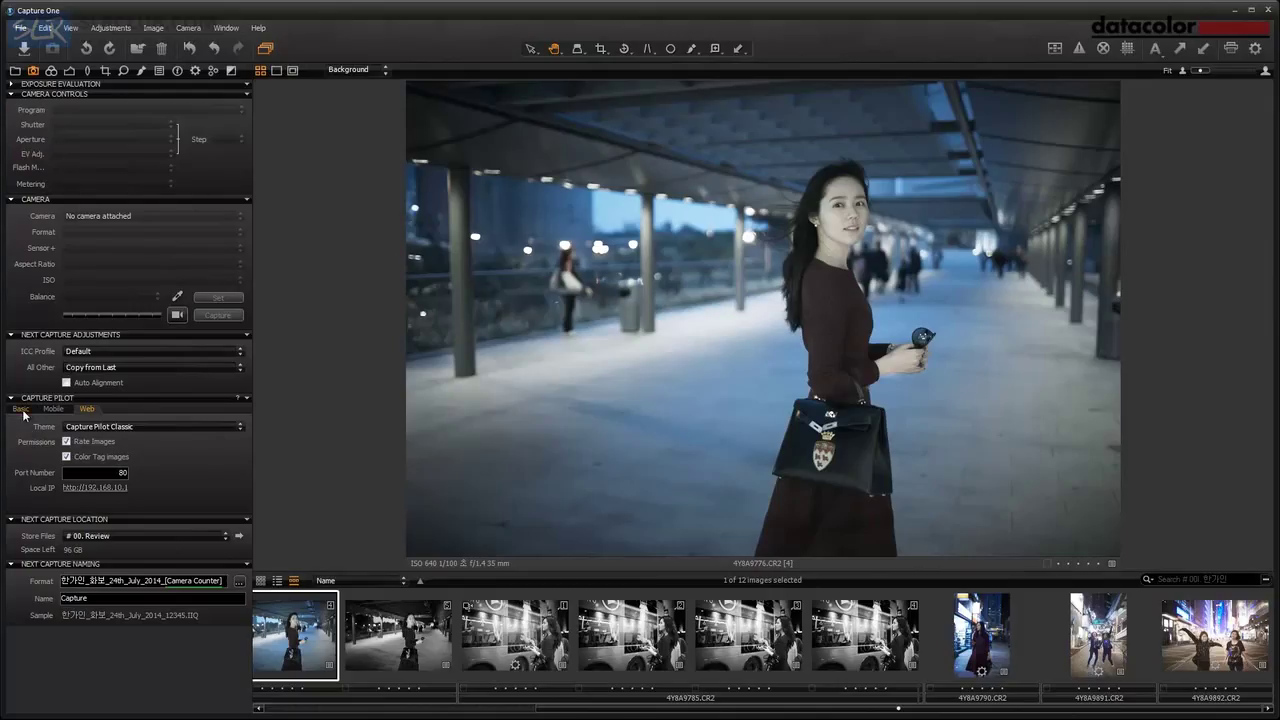
# - Look through Capture Pilot's Basic, Mobile and Web settings, including the server name
pyautogui.click(22, 410)
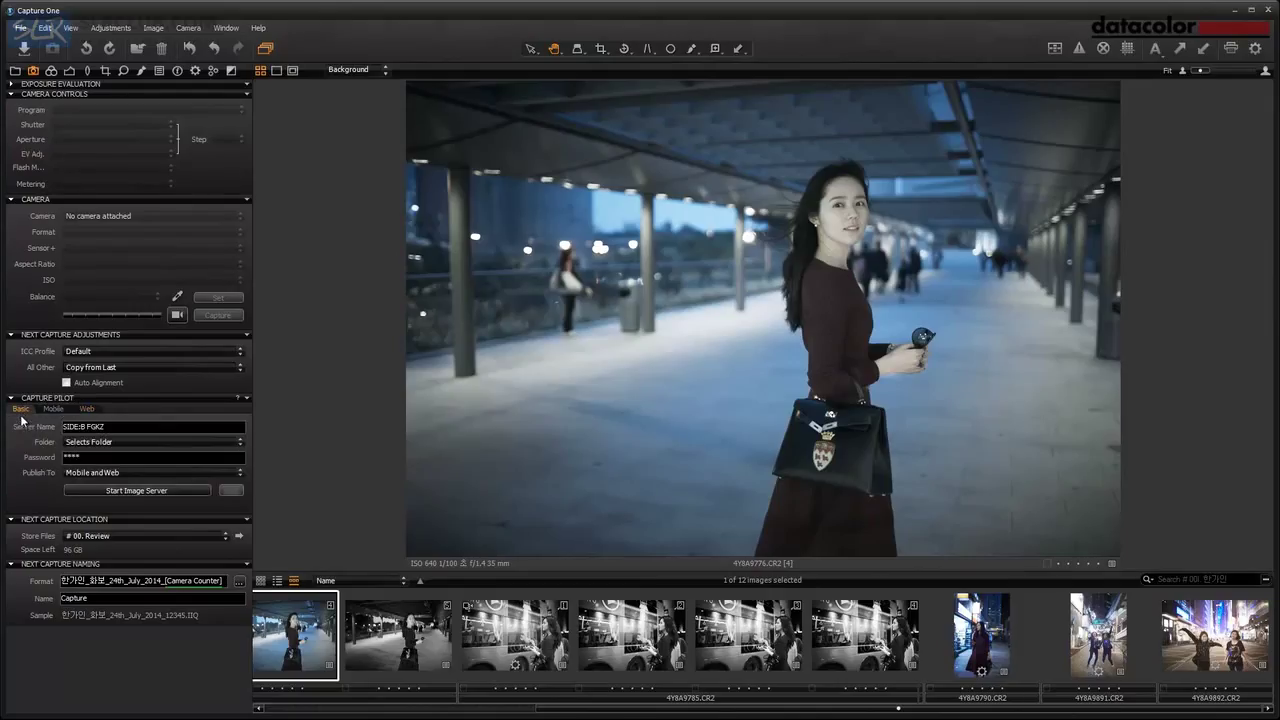
pyautogui.click(53, 410)
pyautogui.click(87, 410)
pyautogui.click(22, 410)
pyautogui.click(53, 410)
pyautogui.click(87, 410)
pyautogui.click(20, 412)
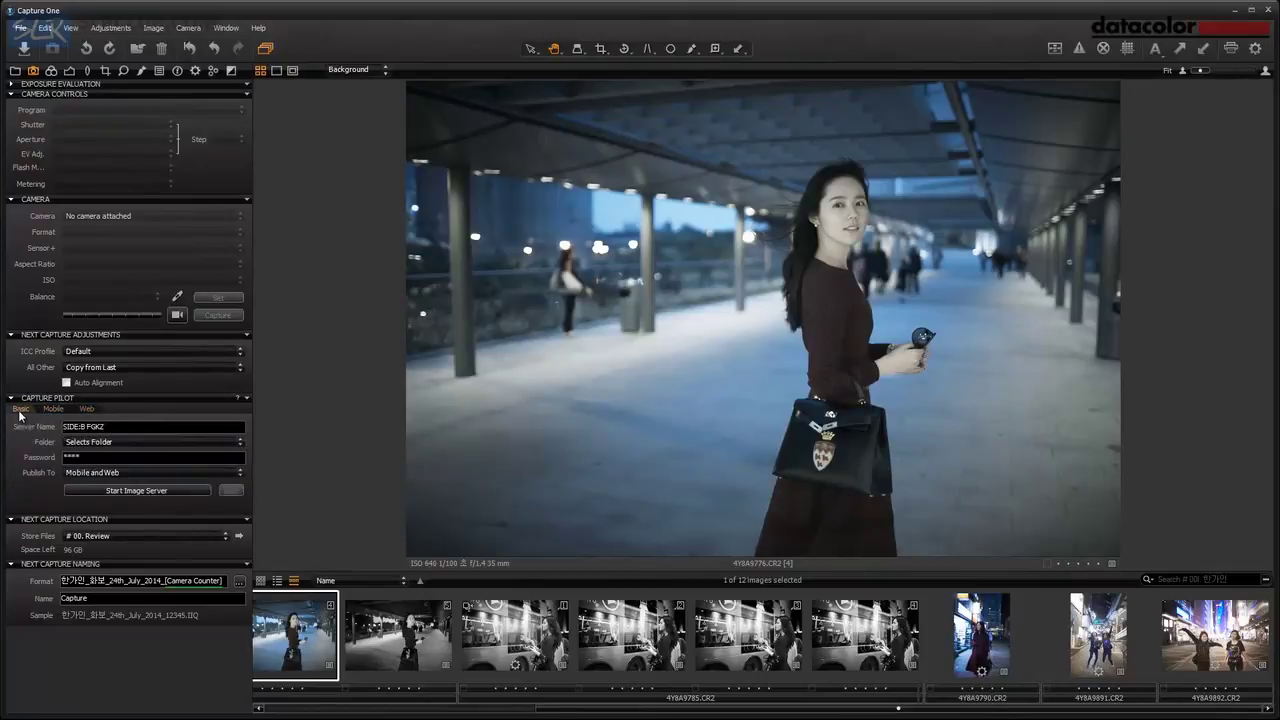
pyautogui.tripleClick(135, 427)
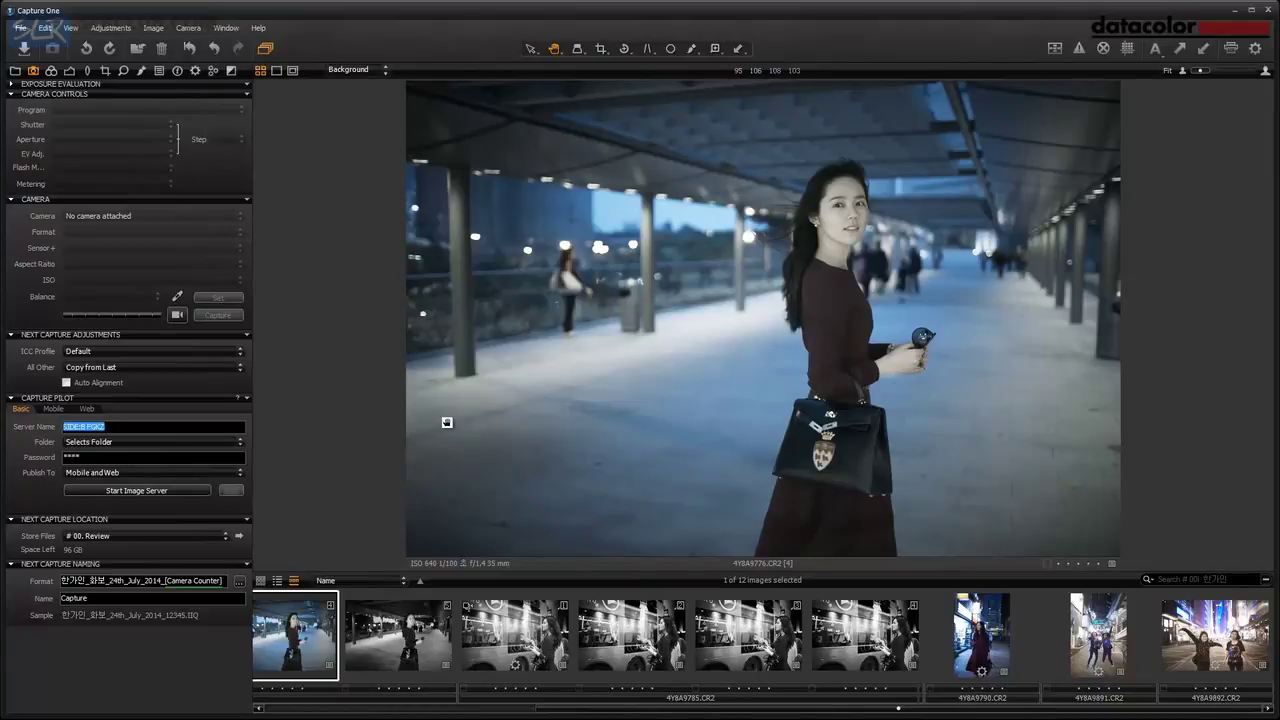
pyautogui.click(132, 426)
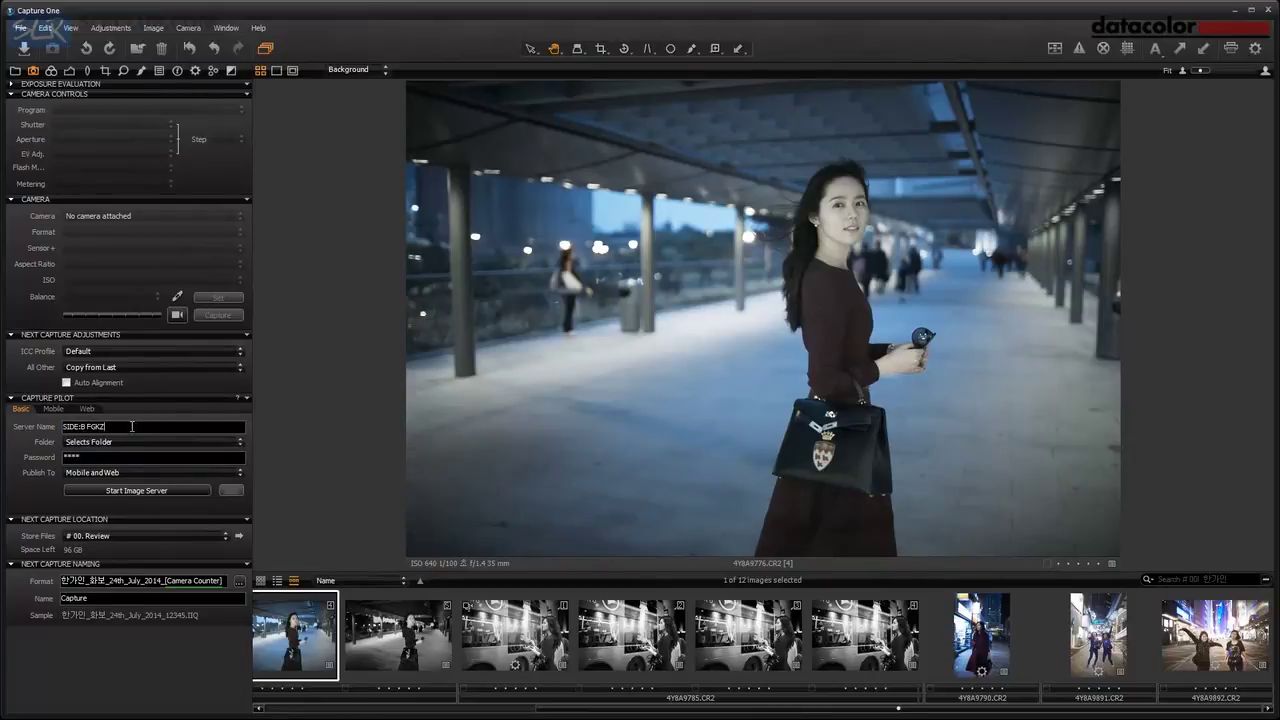
pyautogui.click(52, 409)
pyautogui.click(86, 409)
pyautogui.click(20, 409)
# - Overwrite the Capture Pilot server name with test text, and restore it to SIDE:B FGKZ
pyautogui.moveTo(108, 427); pyautogui.dragTo(2, 426)
pyautogui.write('fdsafsdafsda')
pyautogui.hotkey('ctrl', 'a')
pyautogui.press('BackSpace')
pyautogui.write('SIDE:B FGKZ')
# - Set the folder shared by Capture Pilot to Capture Folder
pyautogui.click(120, 443)
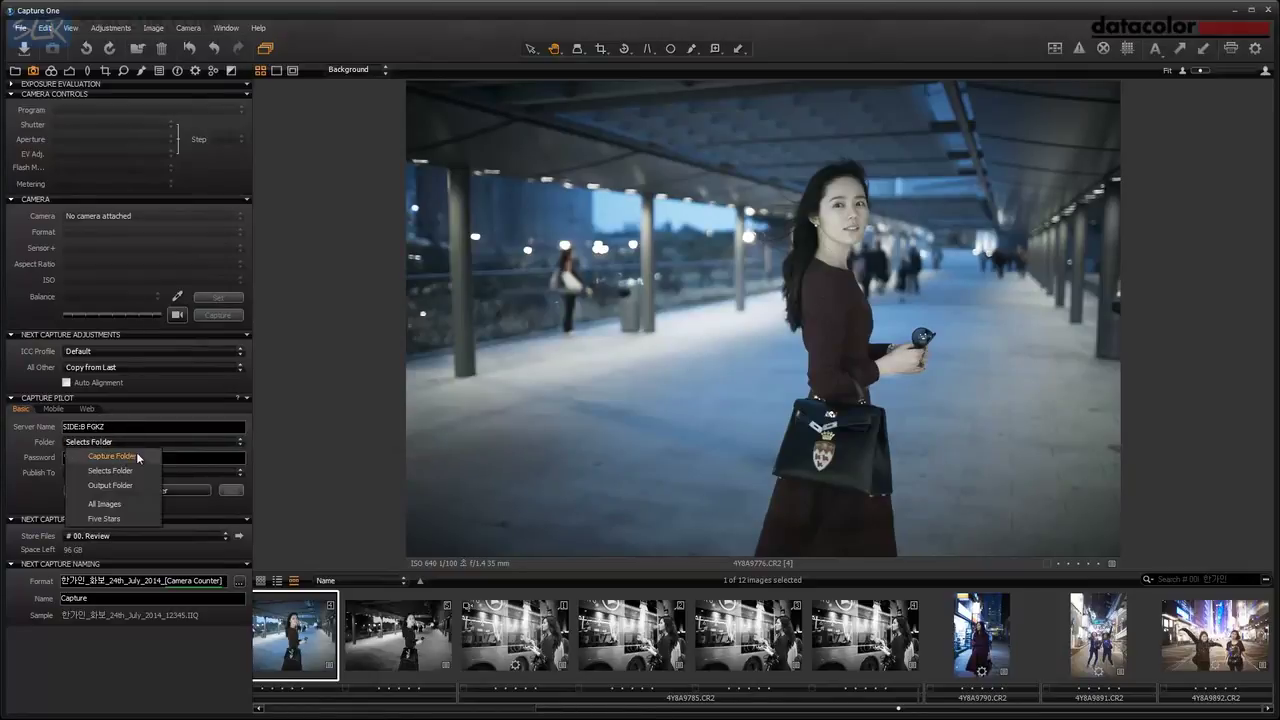
pyautogui.click(134, 452)
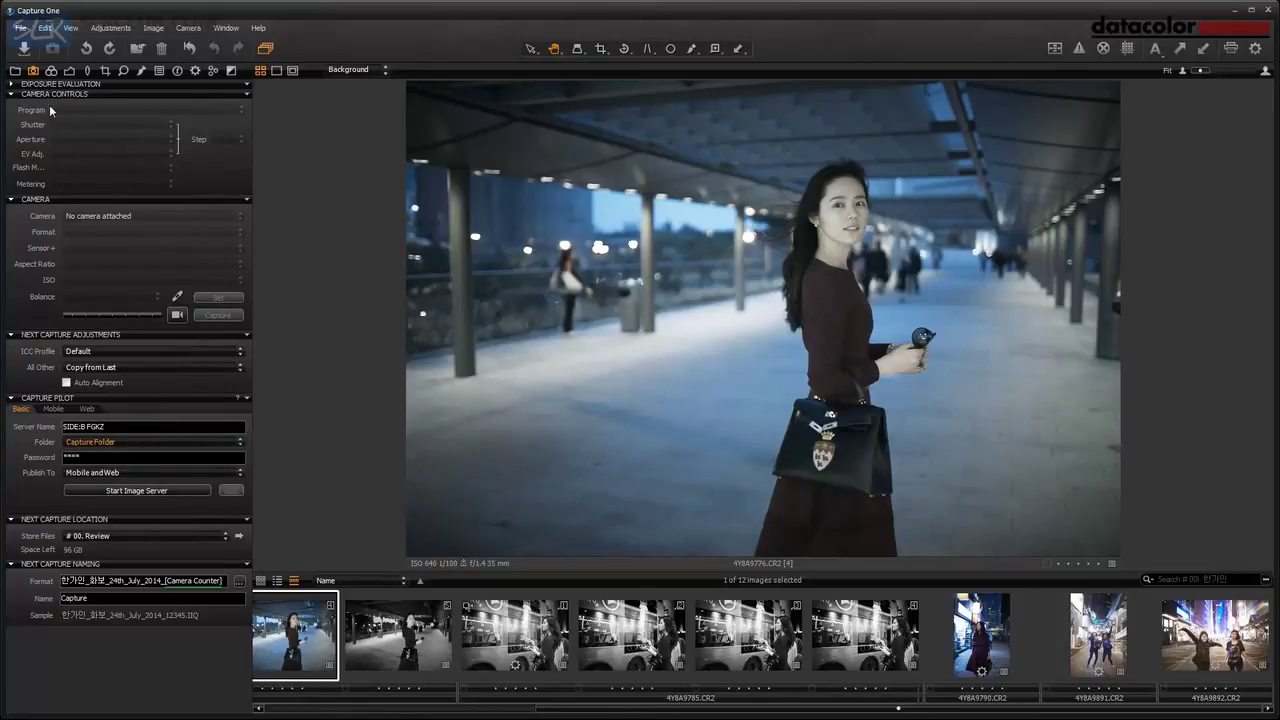
# - Inspect the location and subfolder fields for a new session, and cancel without creating it
pyautogui.click(22, 31)
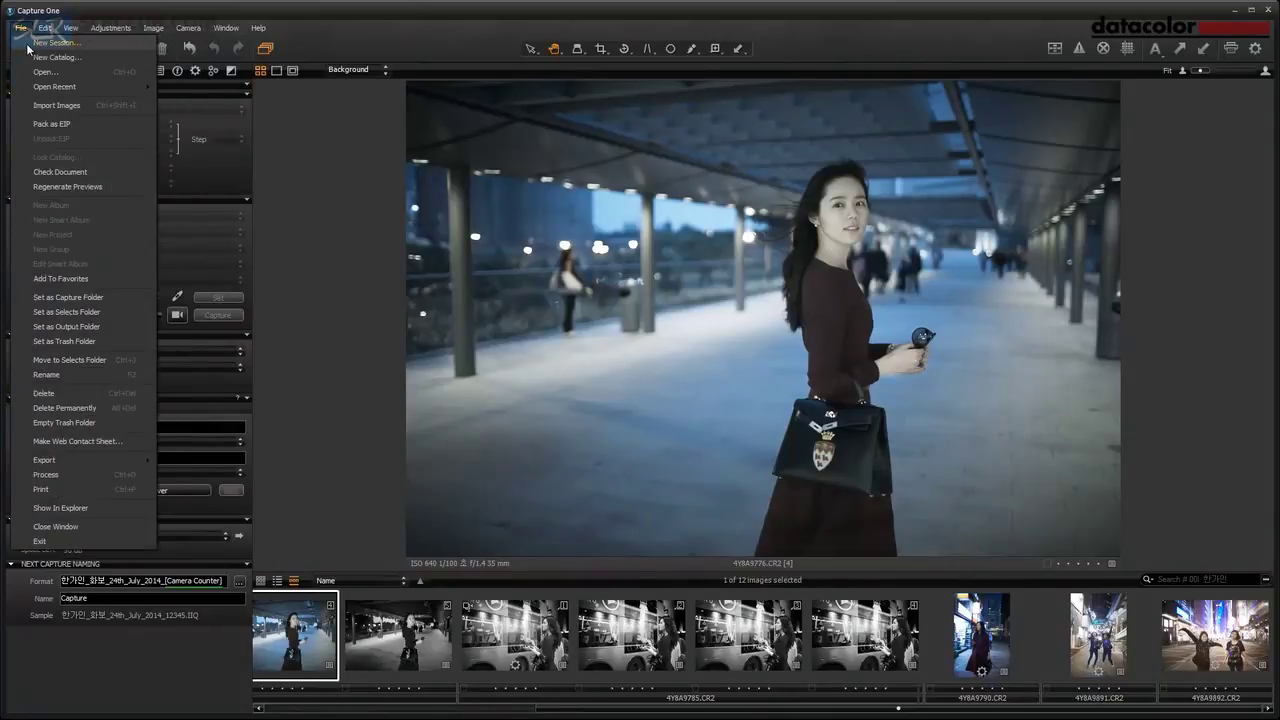
pyautogui.click(55, 42)
pyautogui.click(612, 347)
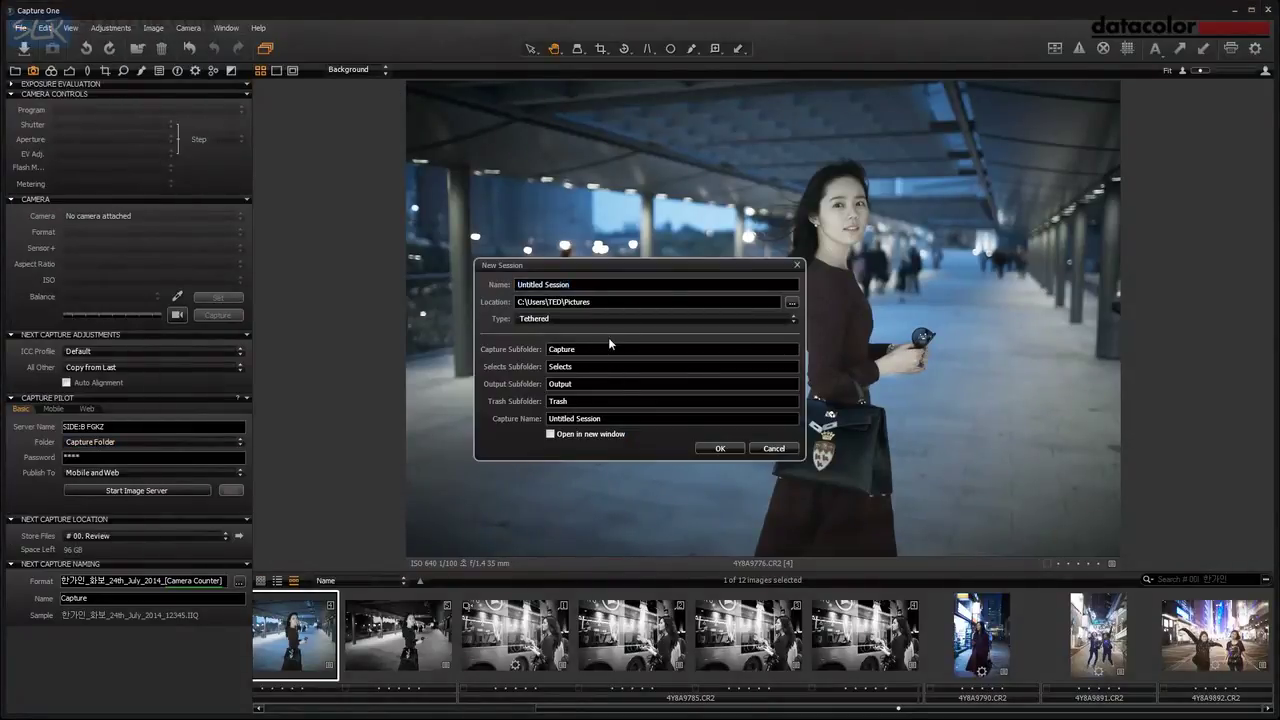
pyautogui.click(523, 302)
pyautogui.click(772, 448)
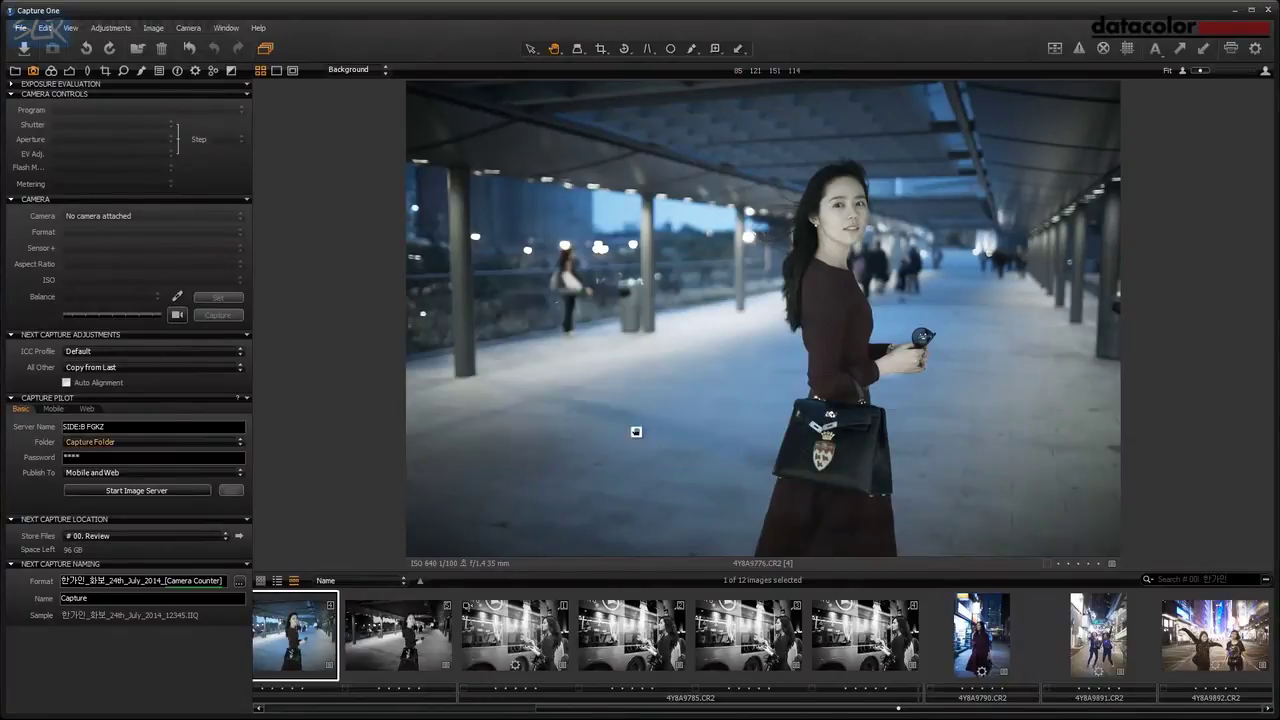
# - Try to change the folder shared by Capture Pilot to Selects Folder
pyautogui.click(141, 442)
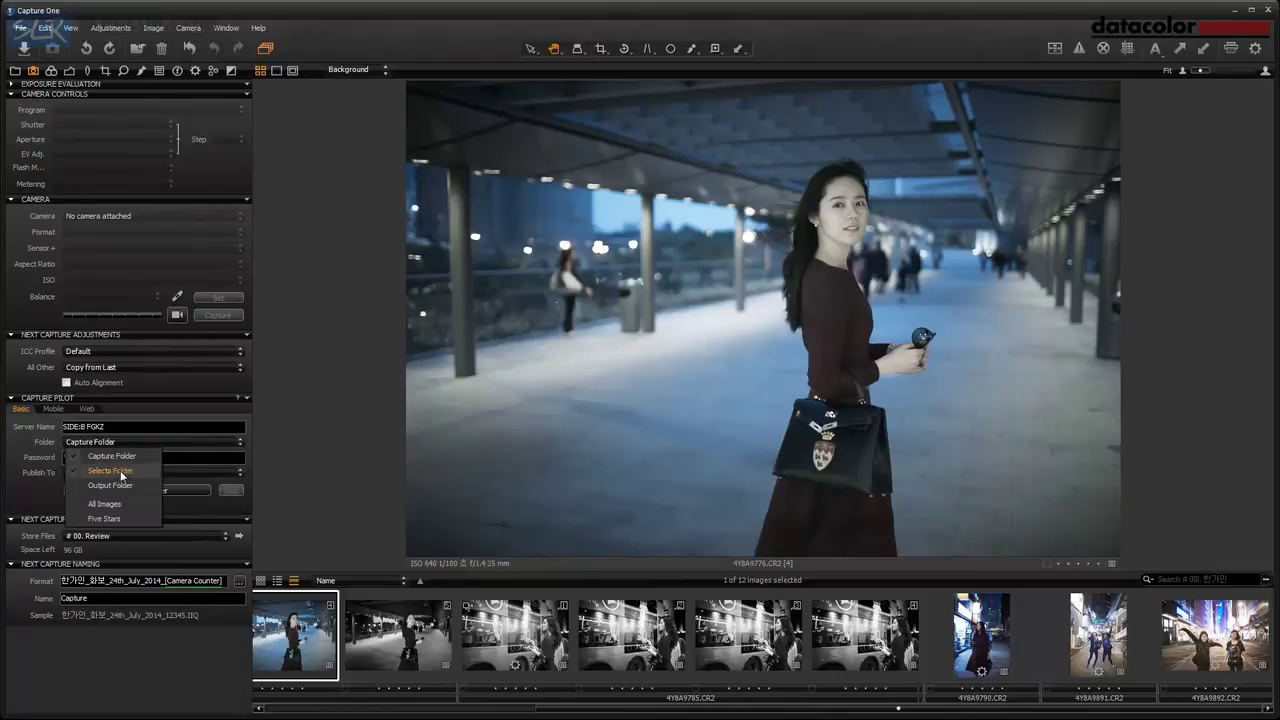
pyautogui.click(123, 474)
pyautogui.click(126, 446)
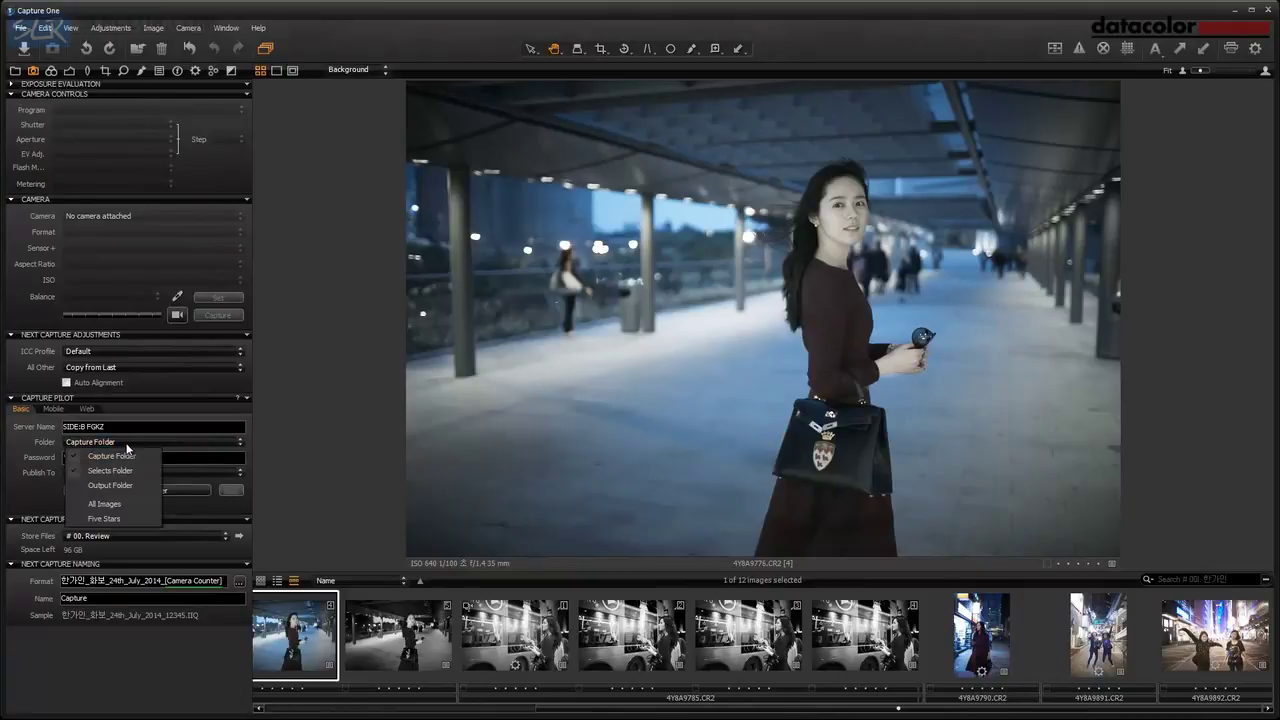
pyautogui.click(80, 477)
pyautogui.click(113, 445)
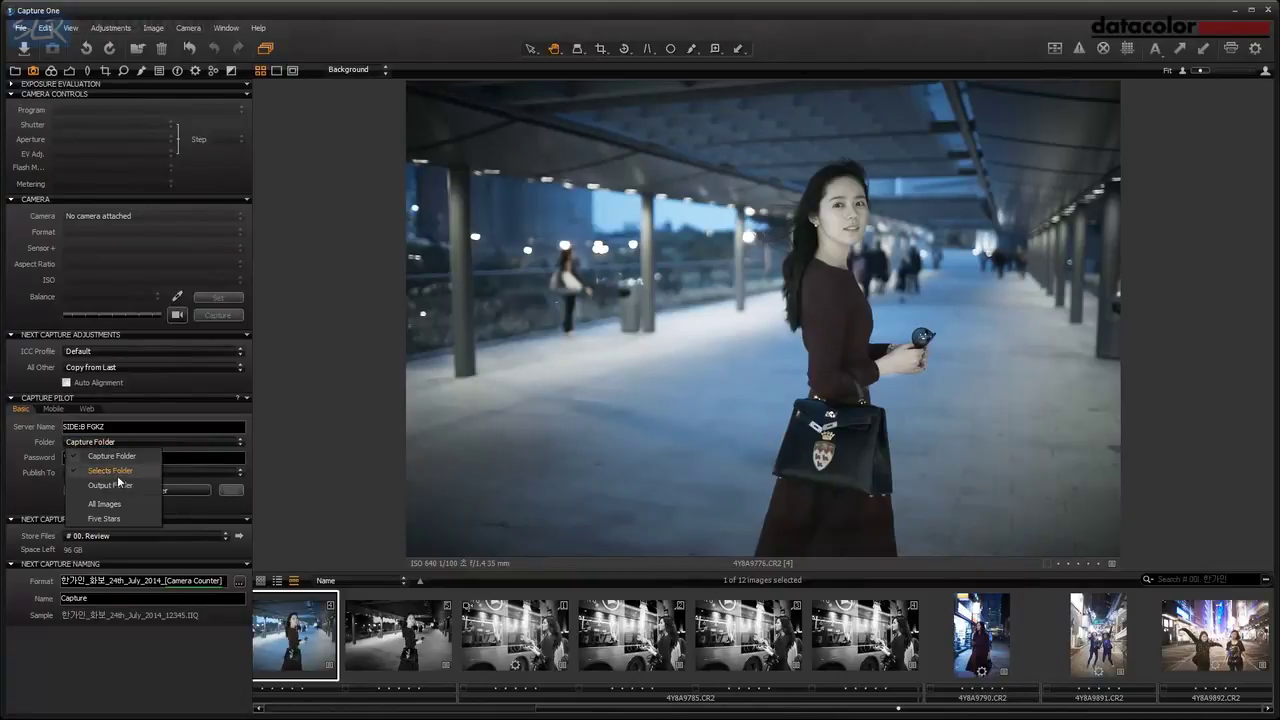
pyautogui.click(120, 476)
pyautogui.click(126, 446)
pyautogui.click(117, 474)
# - In the library's system folders, set # 00. Timelapse as the capture folder
pyautogui.click(15, 70)
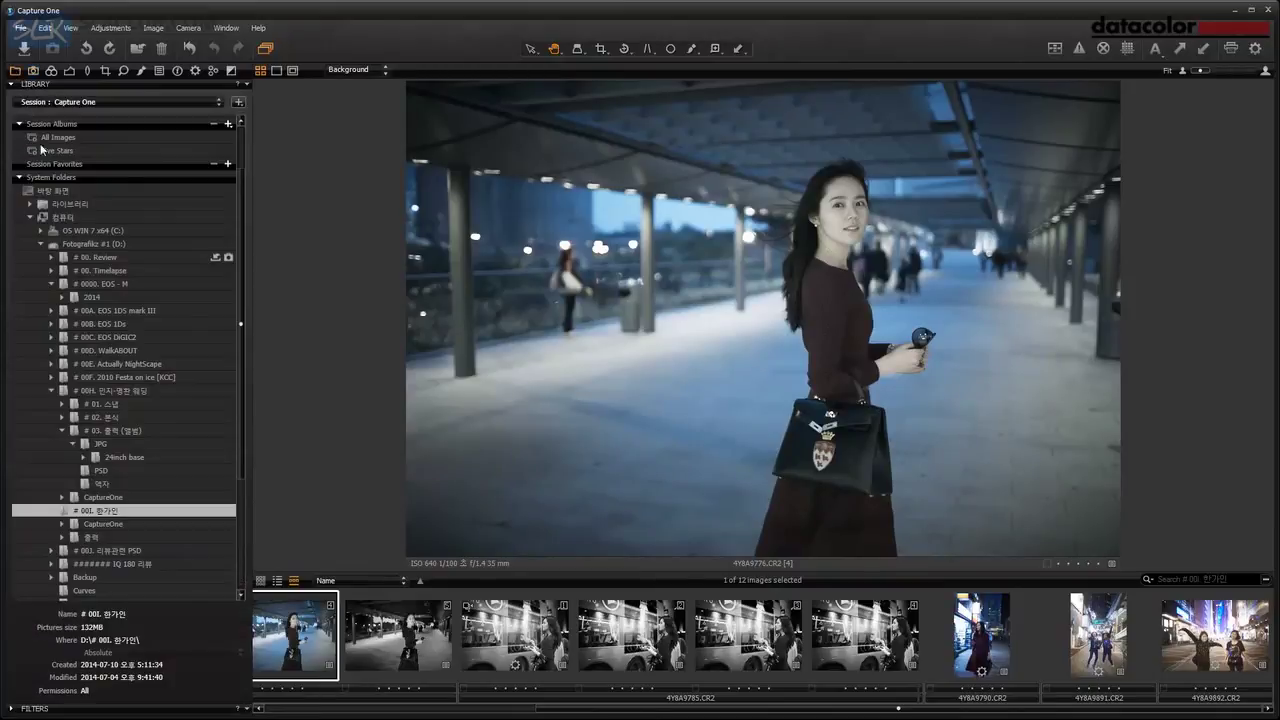
pyautogui.rightClick(124, 259)
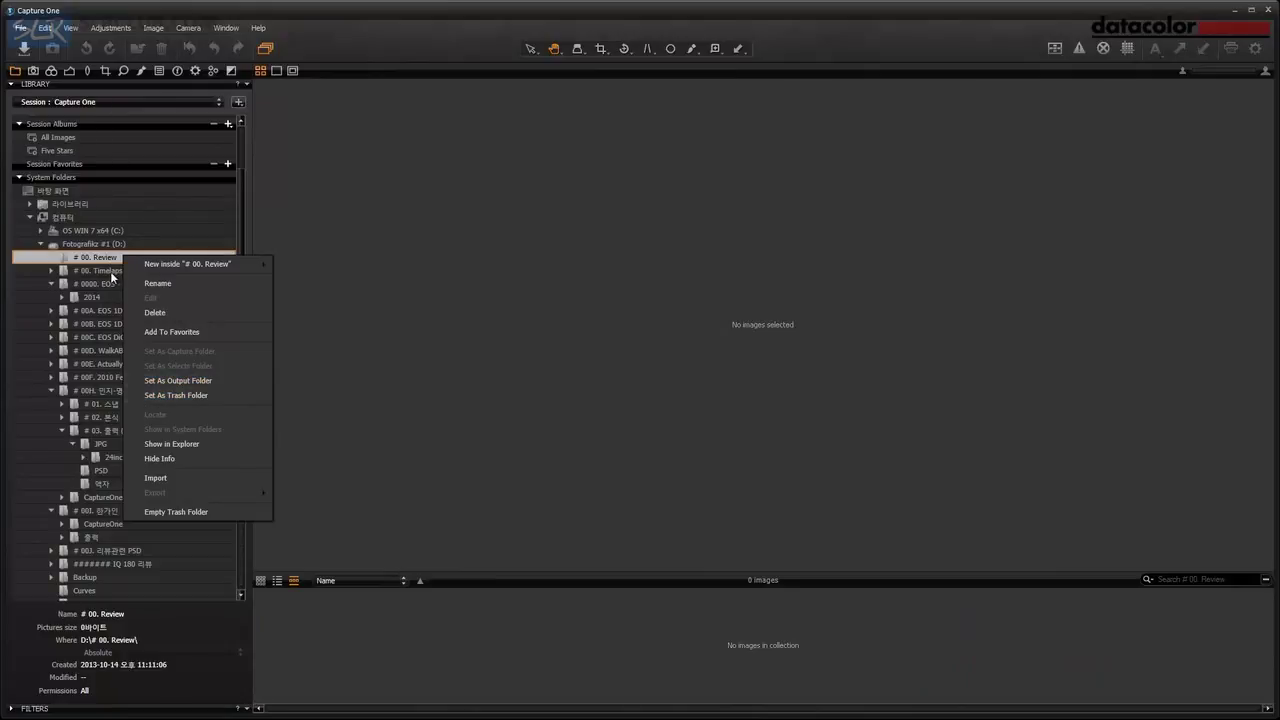
pyautogui.click(180, 381)
pyautogui.click(124, 271)
pyautogui.rightClick(124, 271)
pyautogui.click(170, 368)
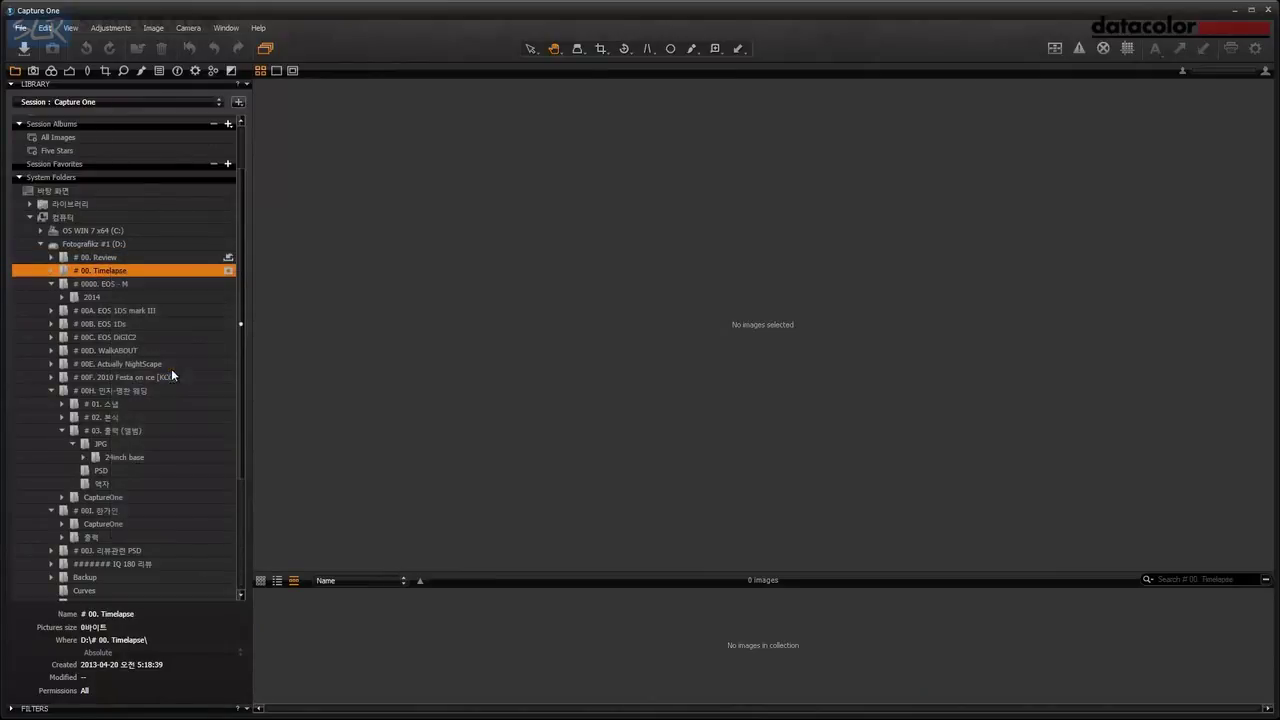
# - Back in the capture tools, try Selects Folder for Capture Pilot and choose Capture Folder again
pyautogui.click(33, 71)
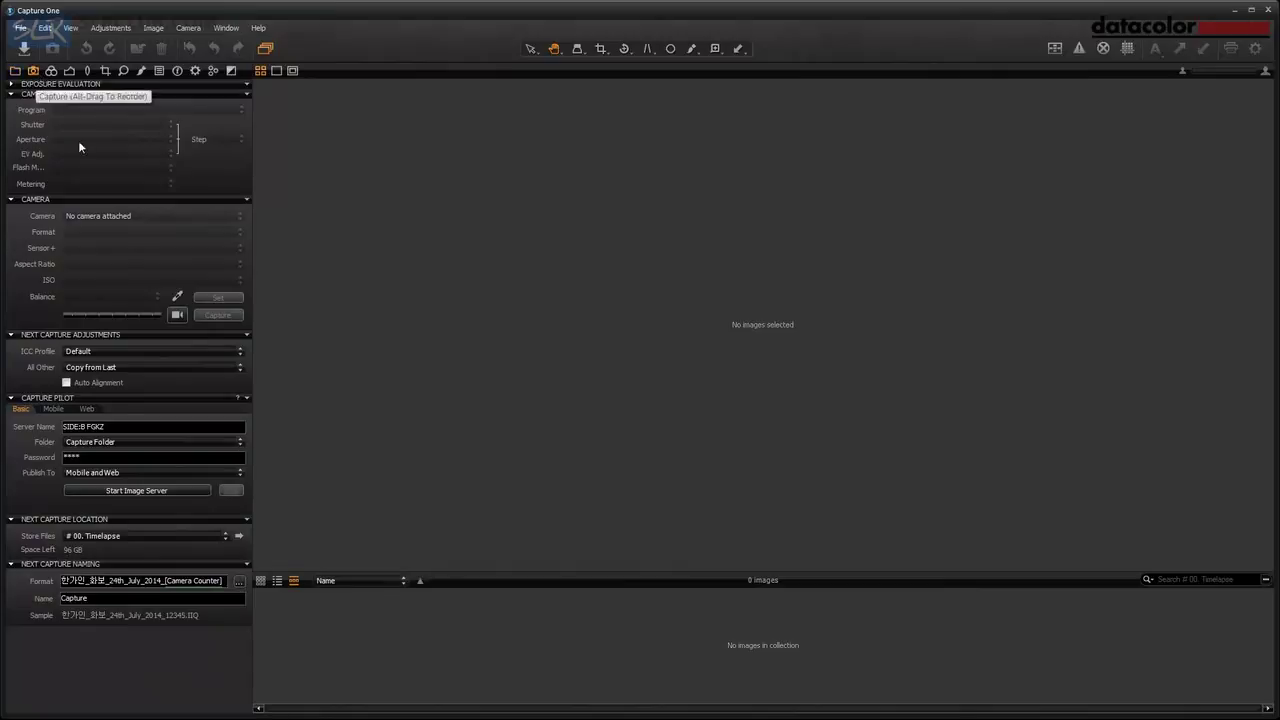
pyautogui.click(127, 441)
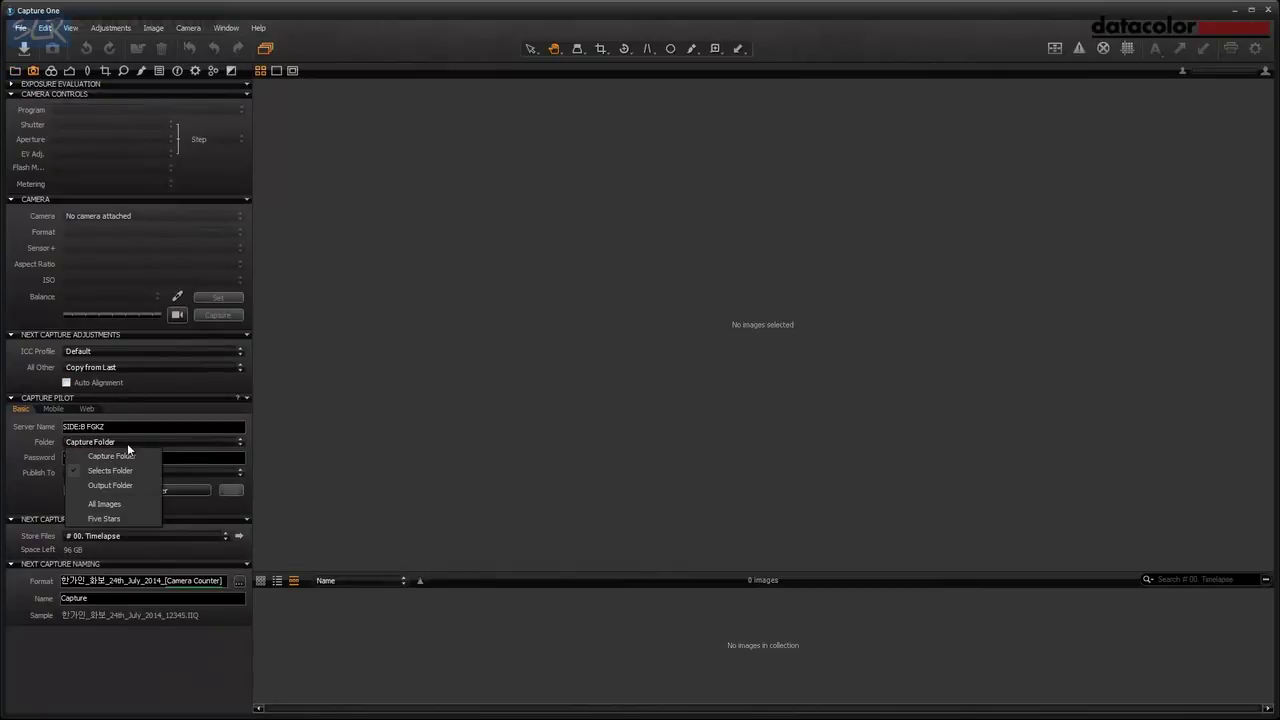
pyautogui.click(127, 476)
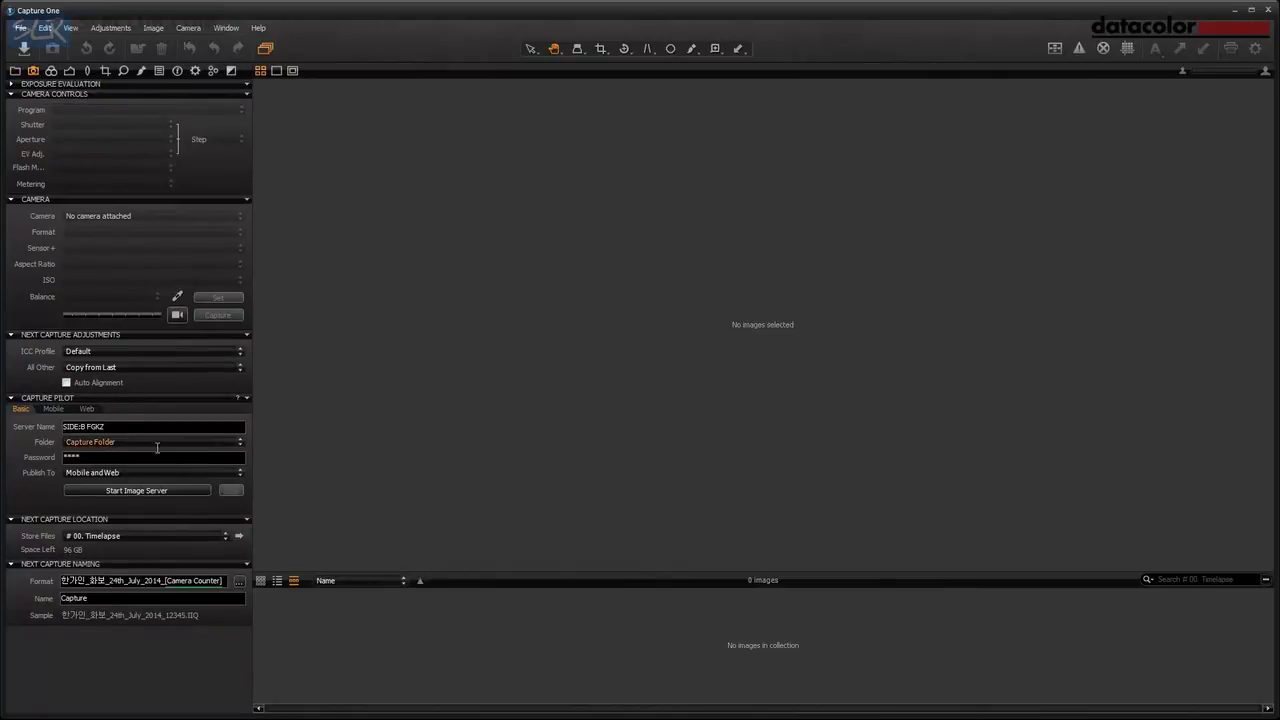
pyautogui.click(127, 441)
pyautogui.click(128, 457)
# - Check Capture Pilot's Publish To options, keep Mobile and Web, and open its Mobile settings
pyautogui.click(100, 478)
pyautogui.click(40, 484)
pyautogui.click(98, 476)
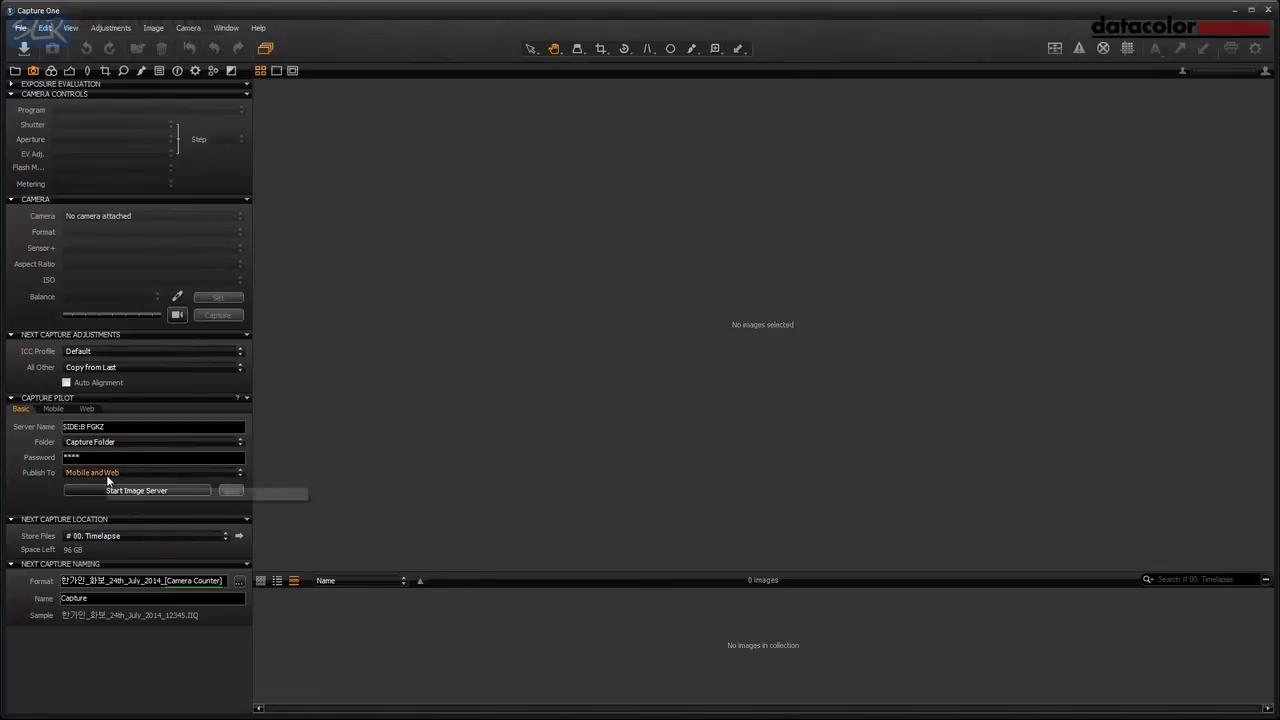
pyautogui.click(127, 487)
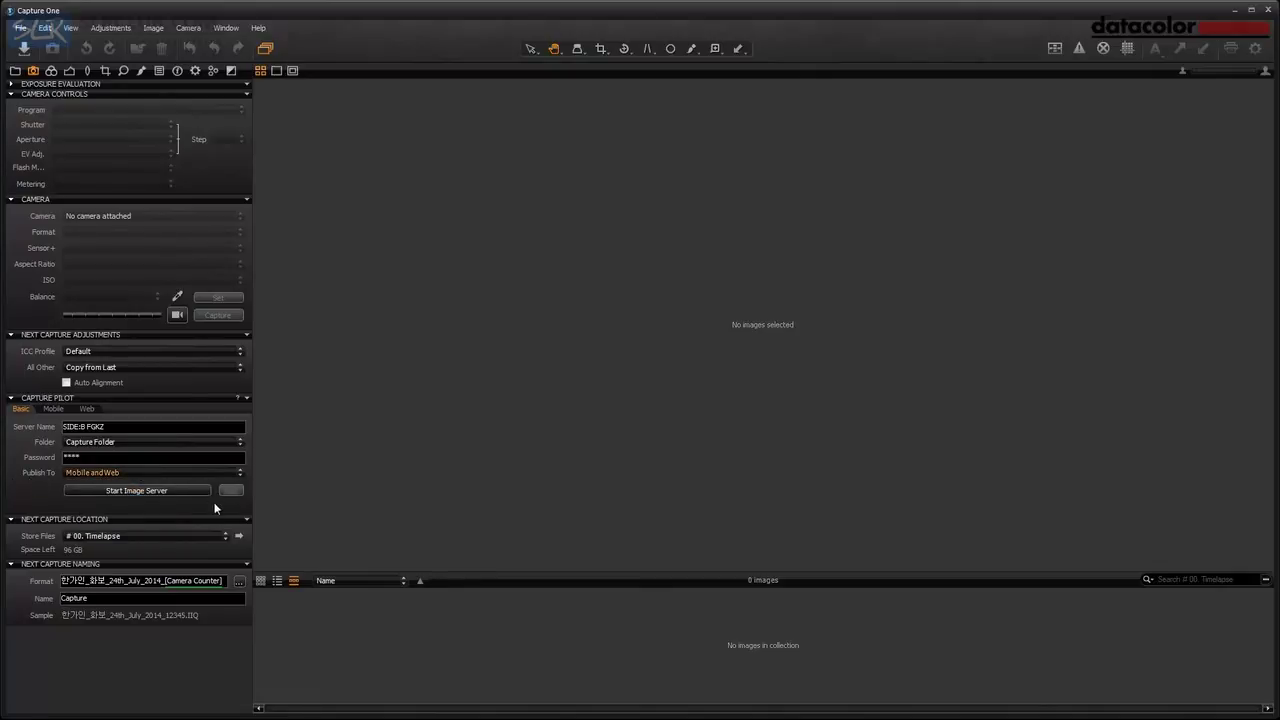
pyautogui.click(54, 410)
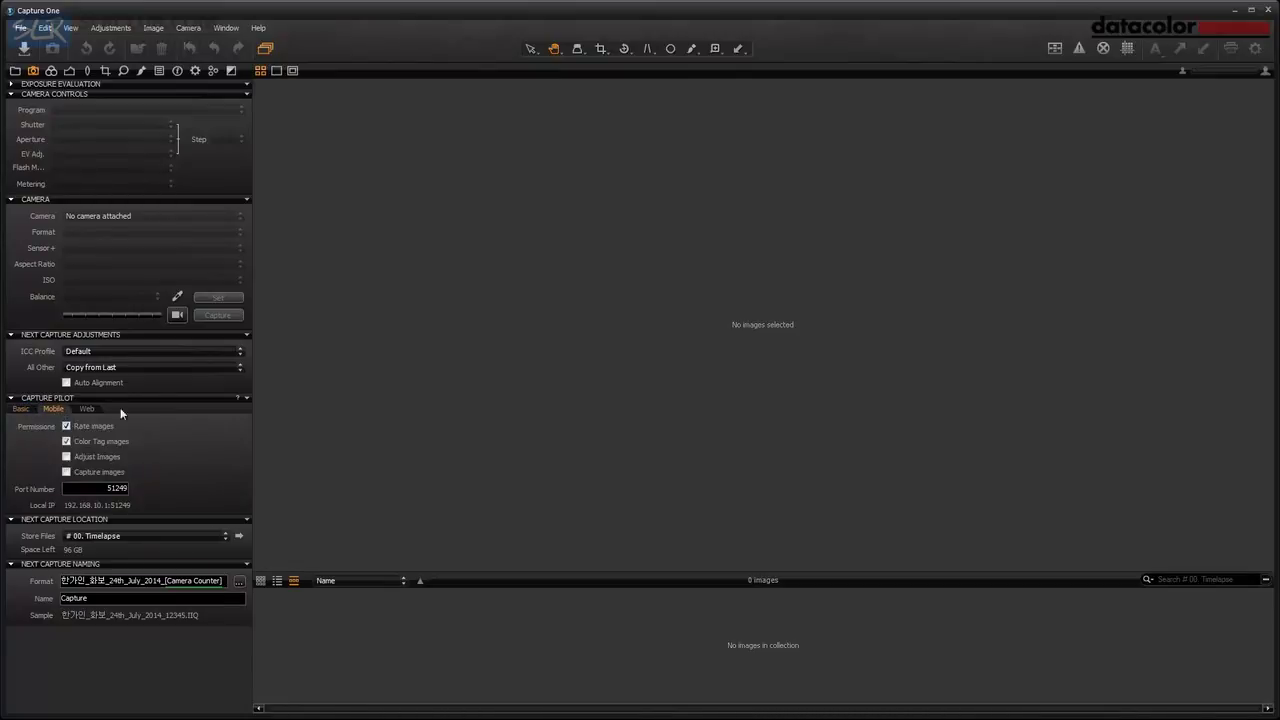